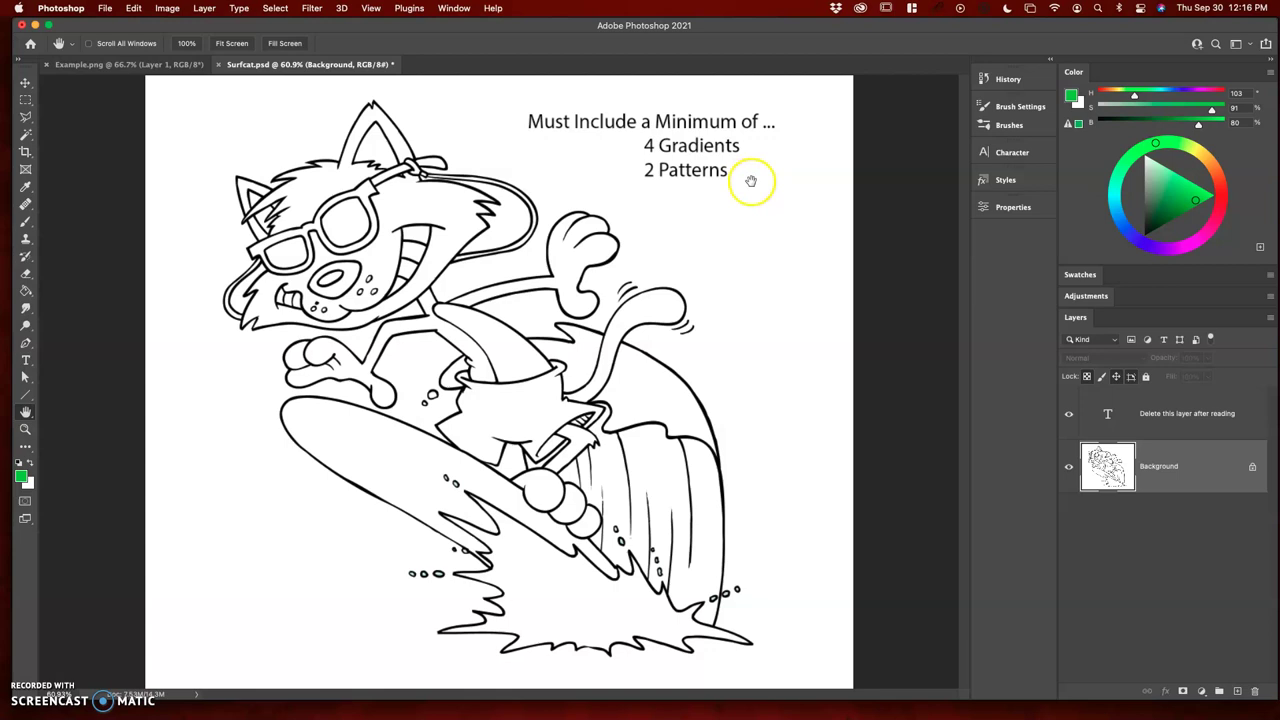
Step: Delete the text layer named "Delete this layer after reading"
click(1169, 416)
drag(1169, 416, 1258, 691)
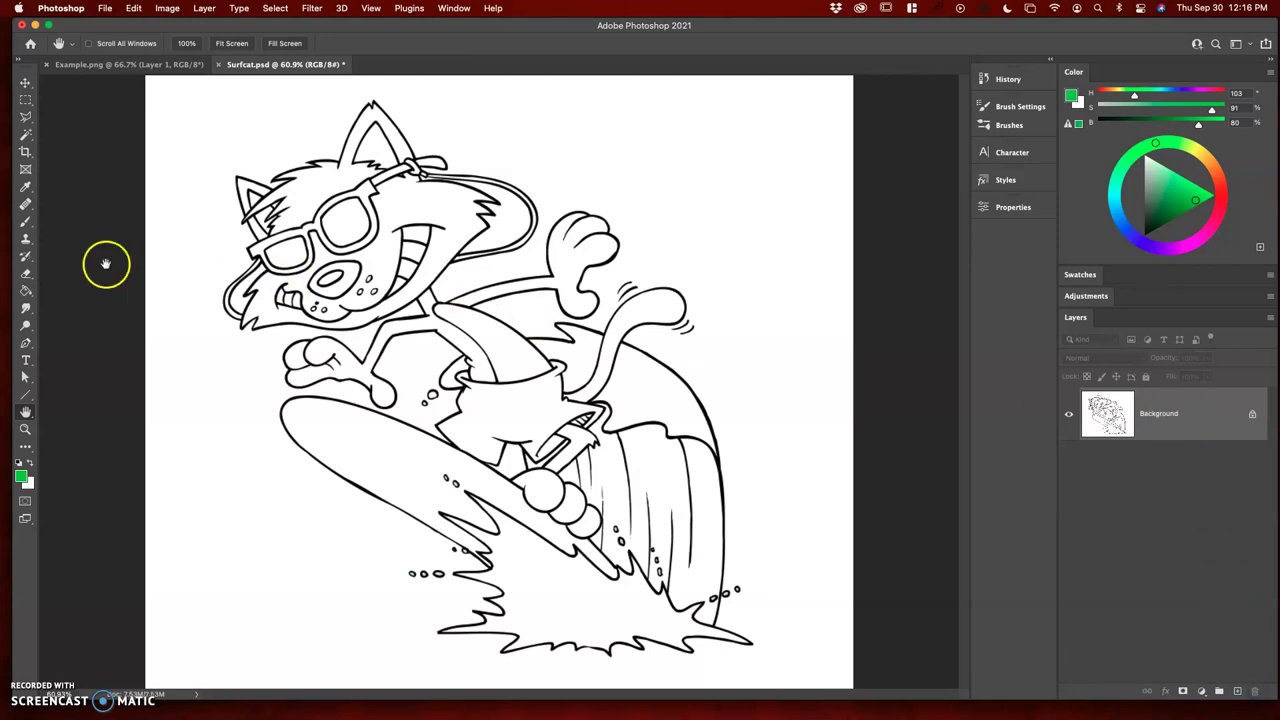
Step: Select all the black line art with a non-contiguous Magic Wand and copy it to a new layer named "top outline"
click(25, 429)
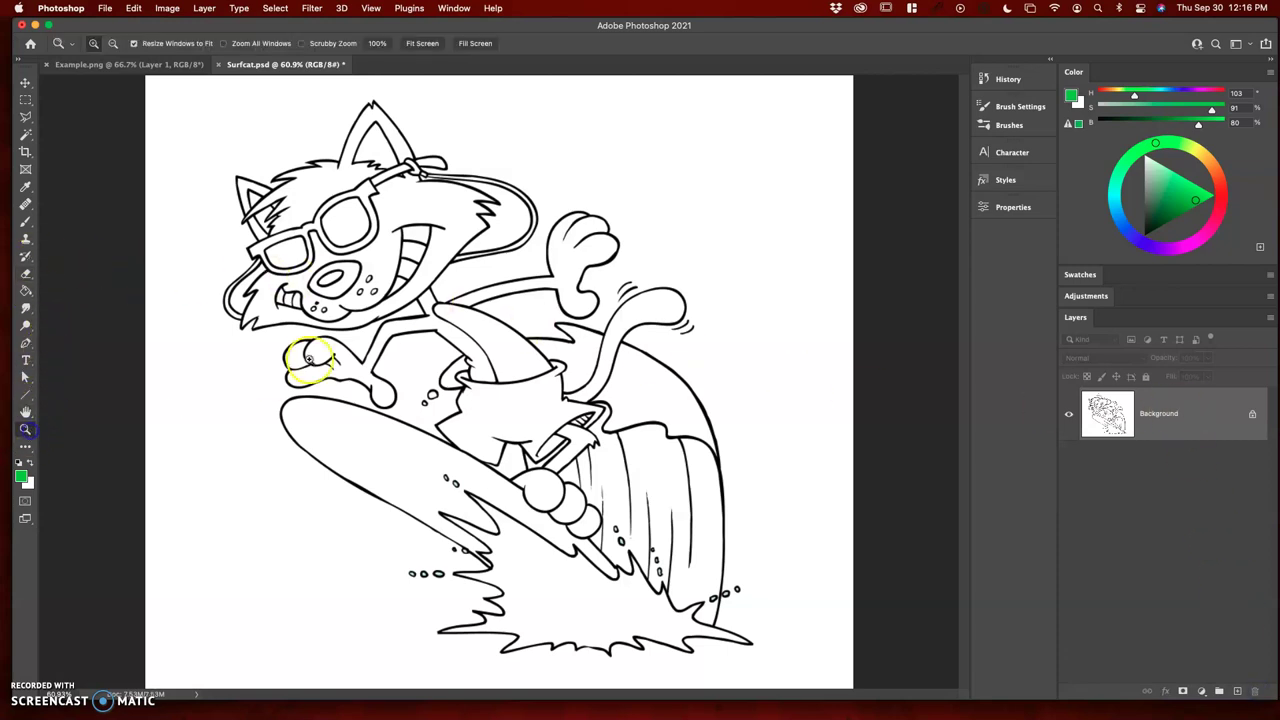
drag(375, 313, 443, 395)
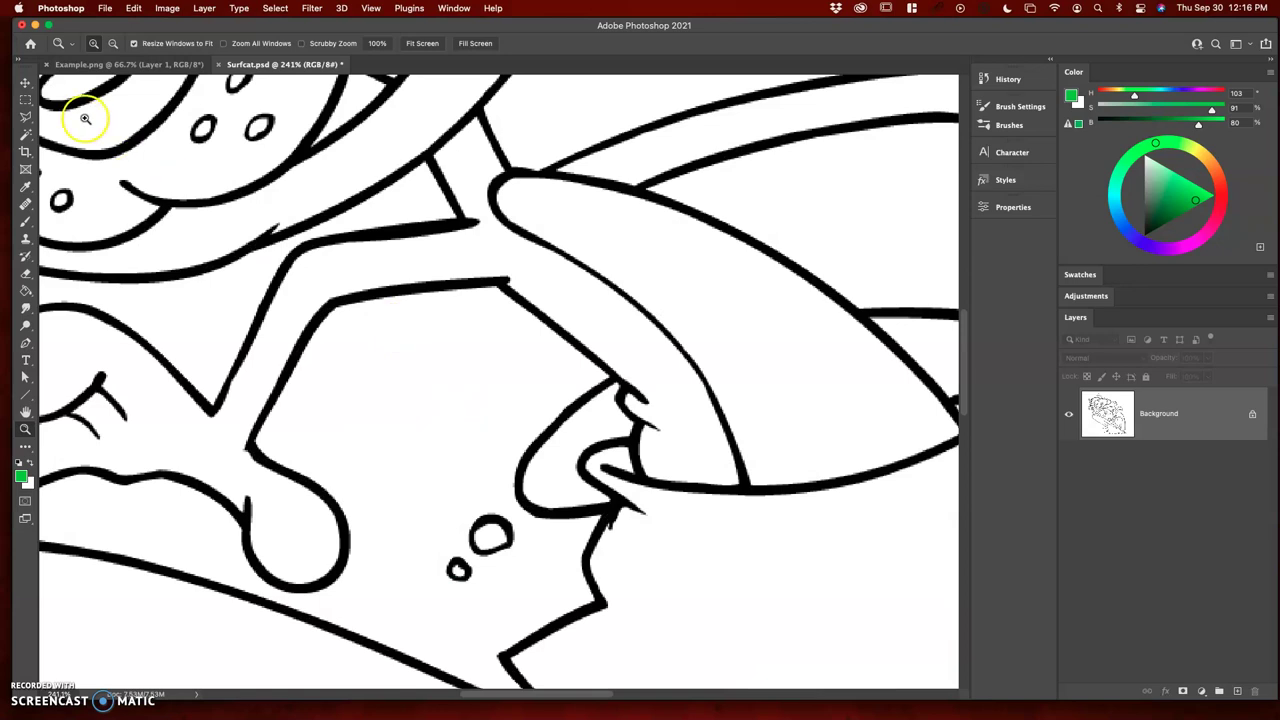
click(27, 137)
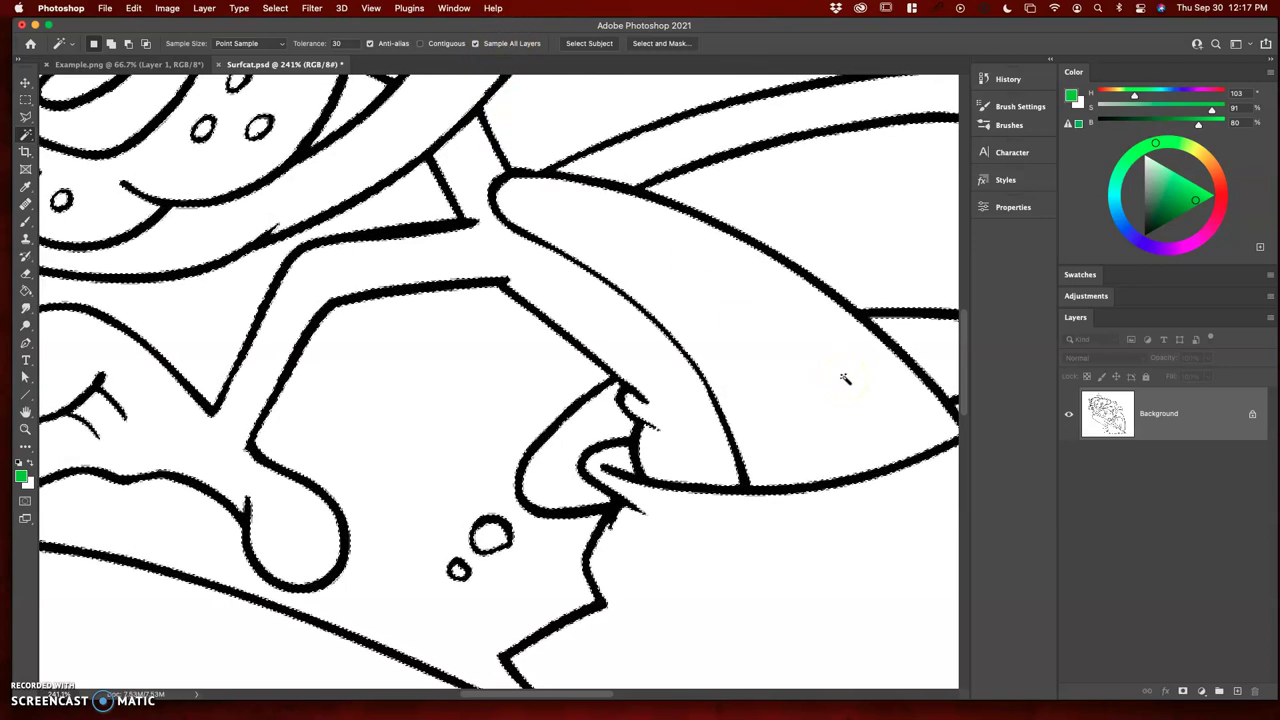
key(super+j)
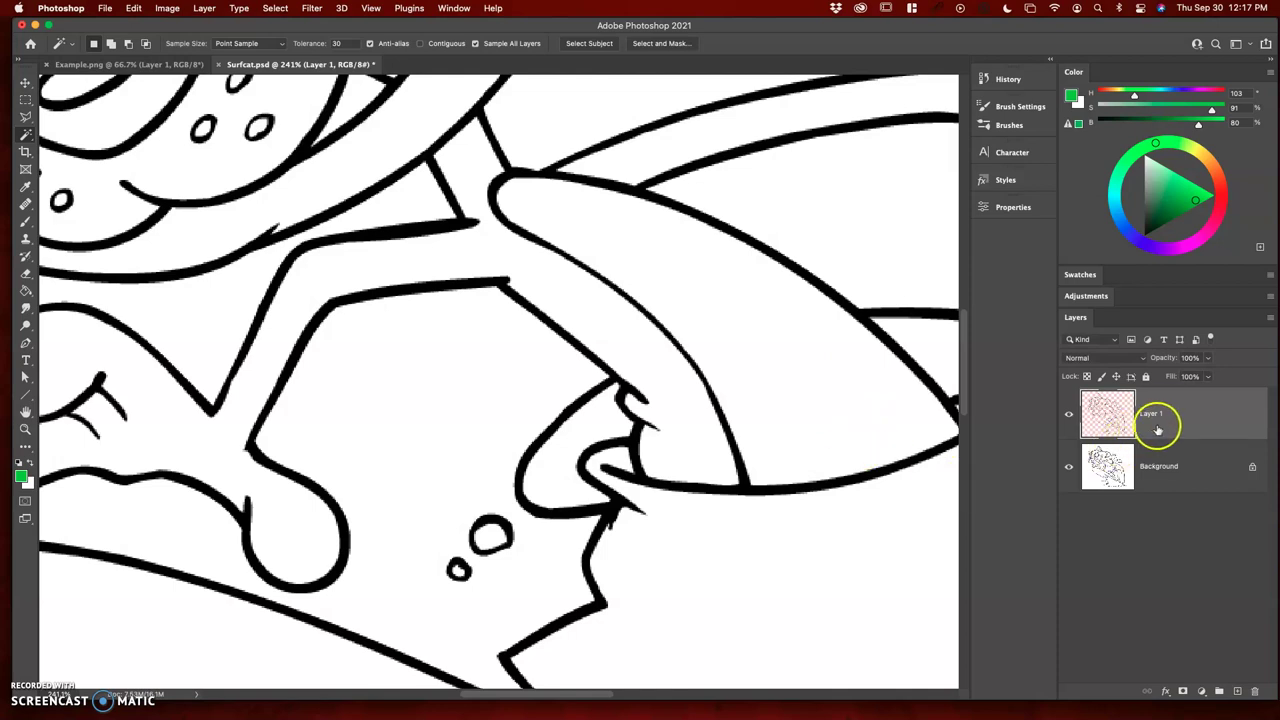
double_click(1160, 414)
click(1166, 434)
click(1181, 458)
click(1165, 473)
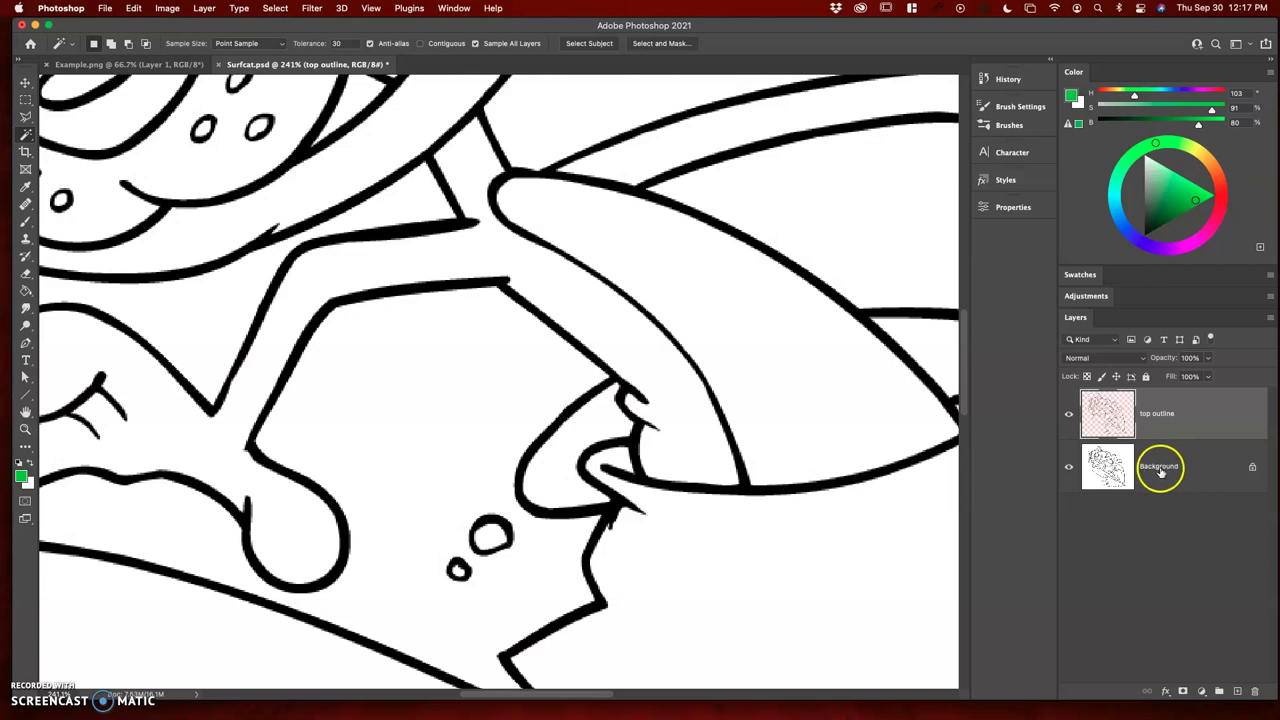
Step: Reset the colours to default black and white, fill the Background layer with white, and reselect the top outline layer
click(20, 465)
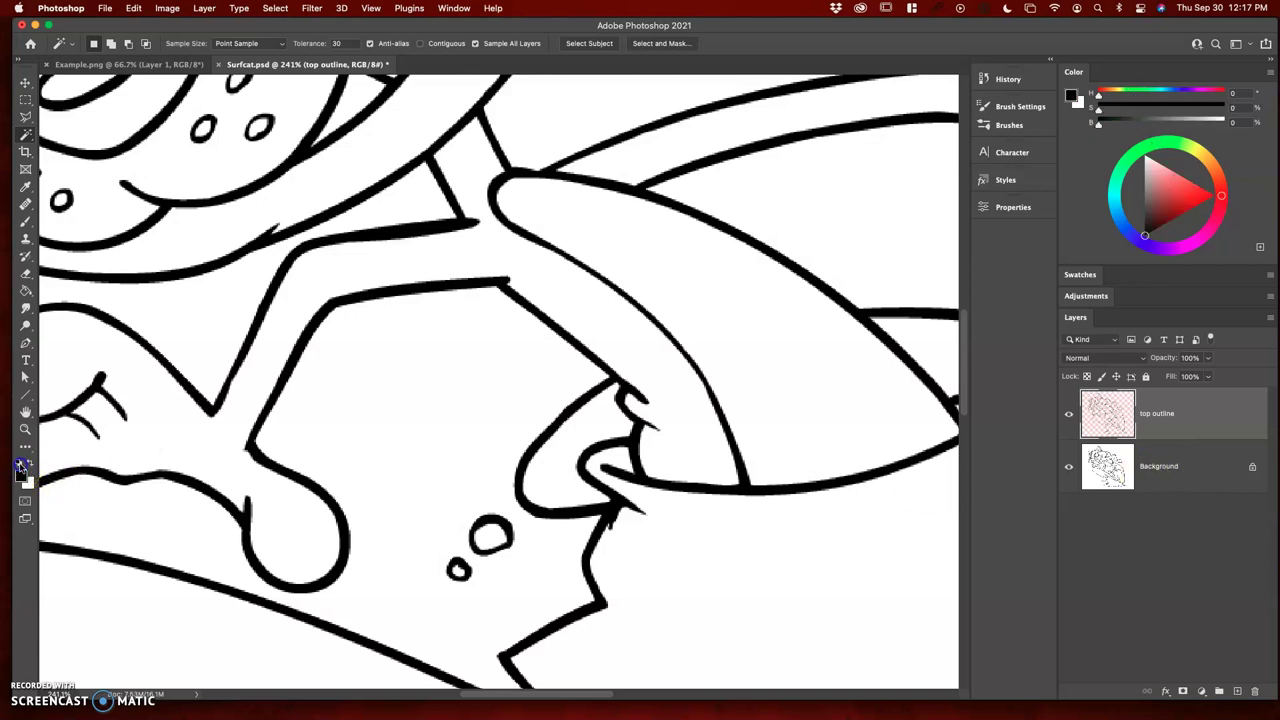
click(22, 474)
click(1207, 477)
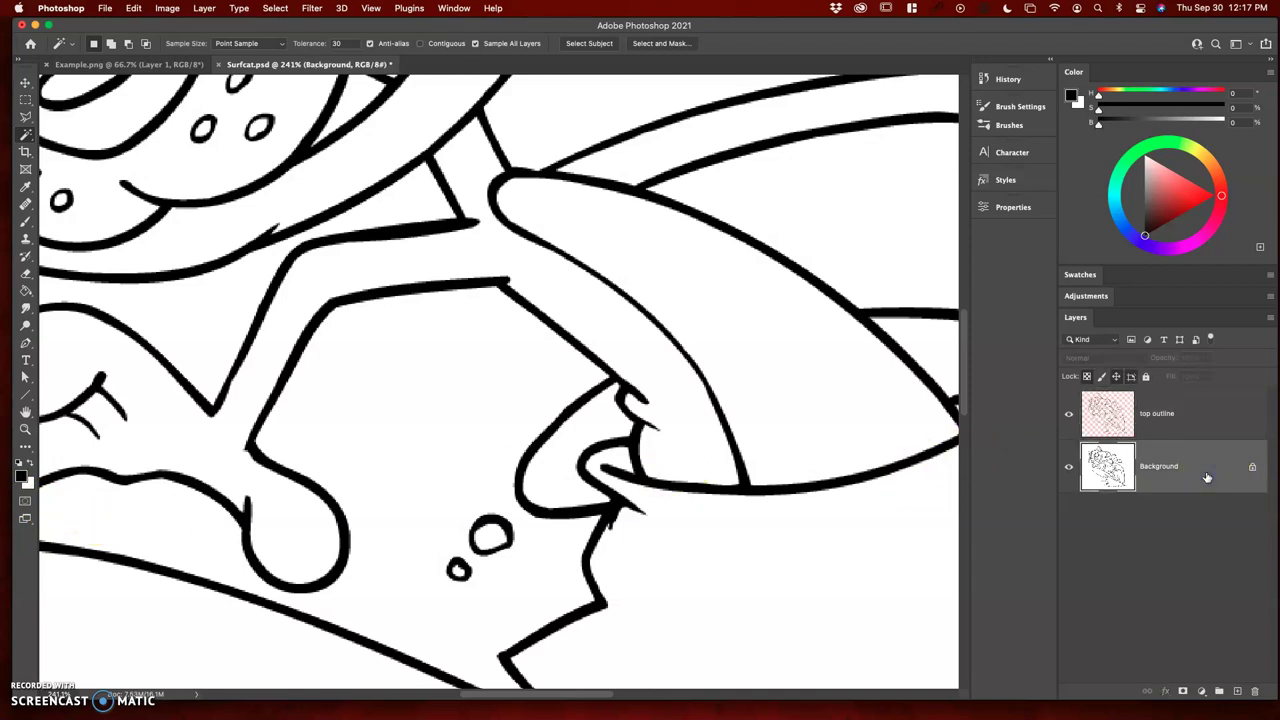
click(1183, 416)
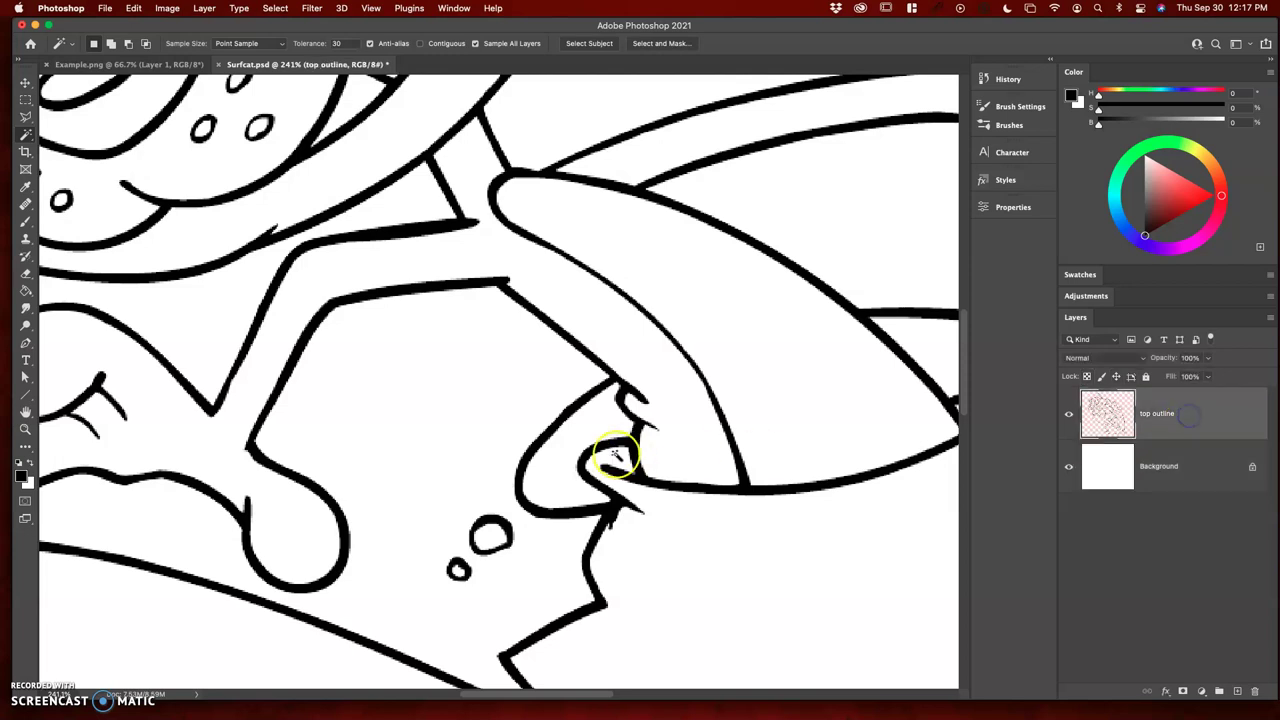
Step: Add a new layer named "body" directly above the Background layer
double_click(26, 412)
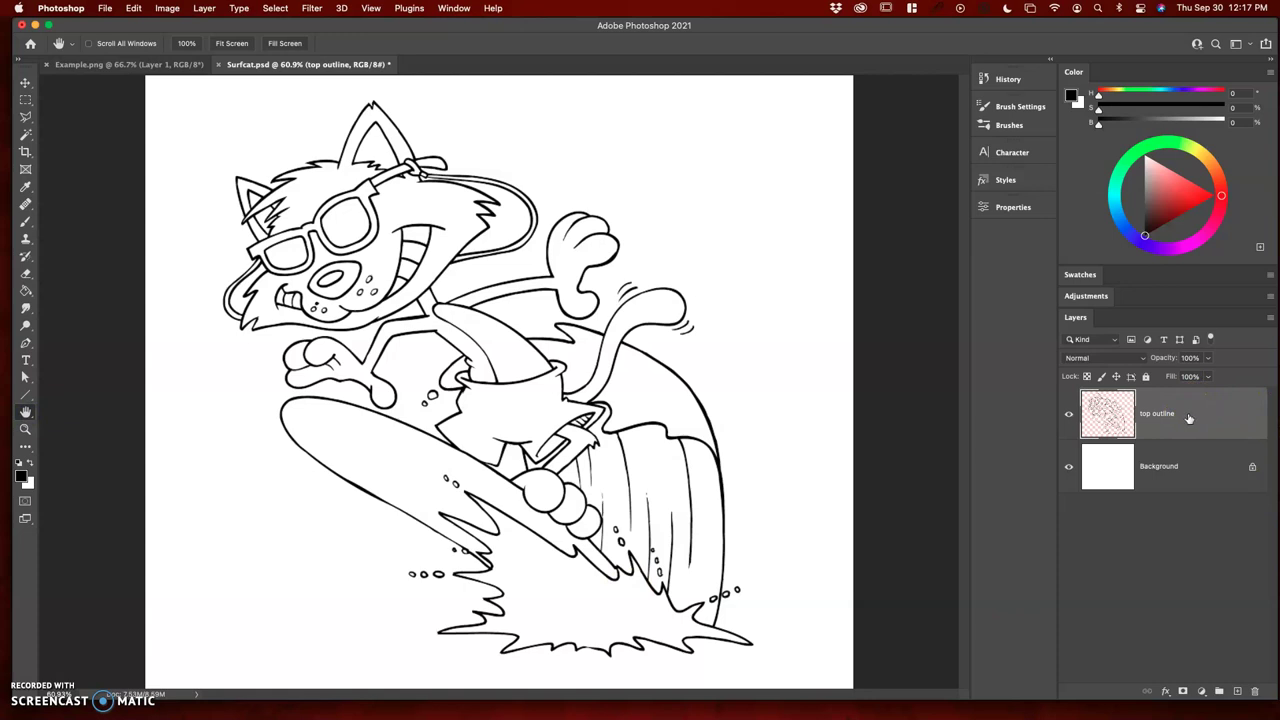
click(1192, 470)
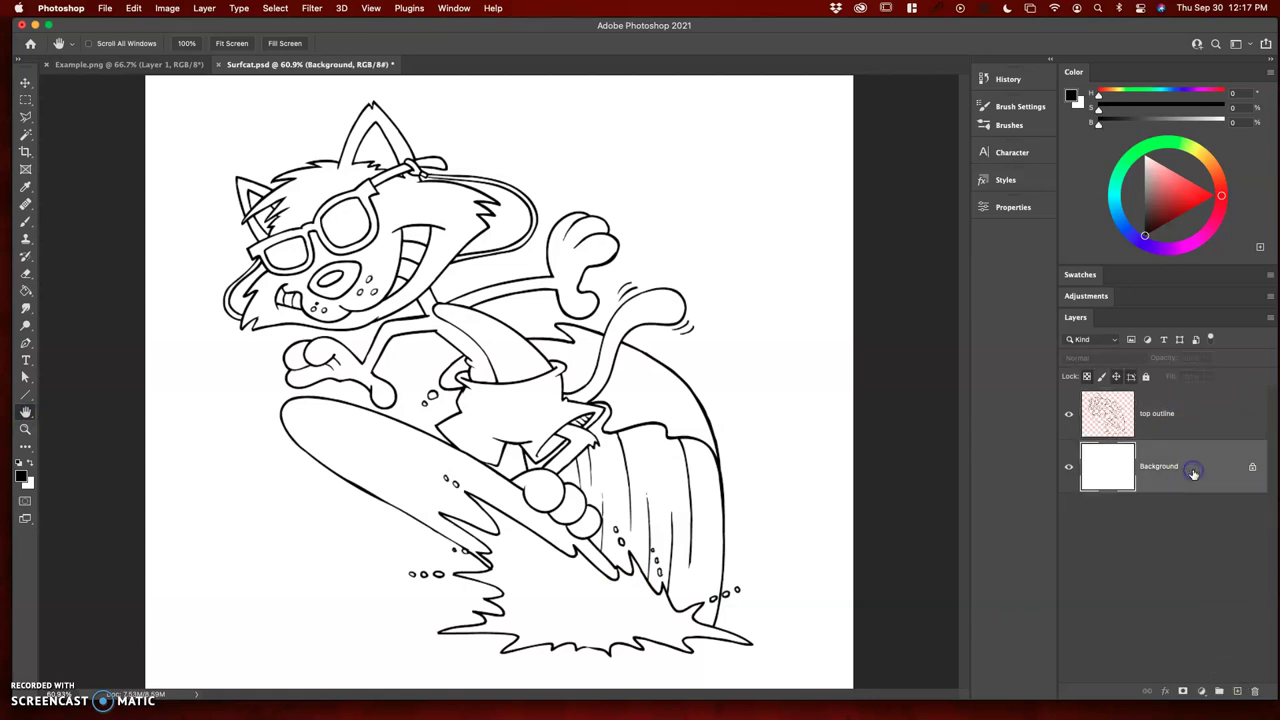
click(1238, 691)
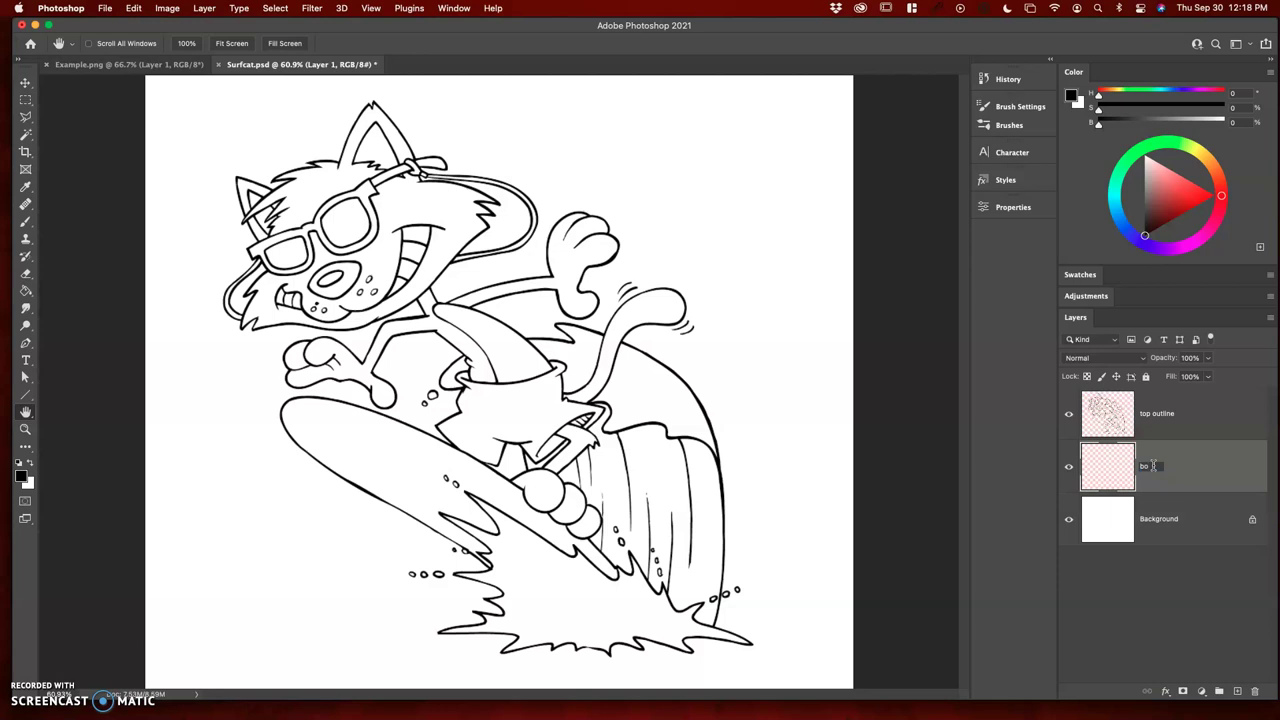
click(1223, 449)
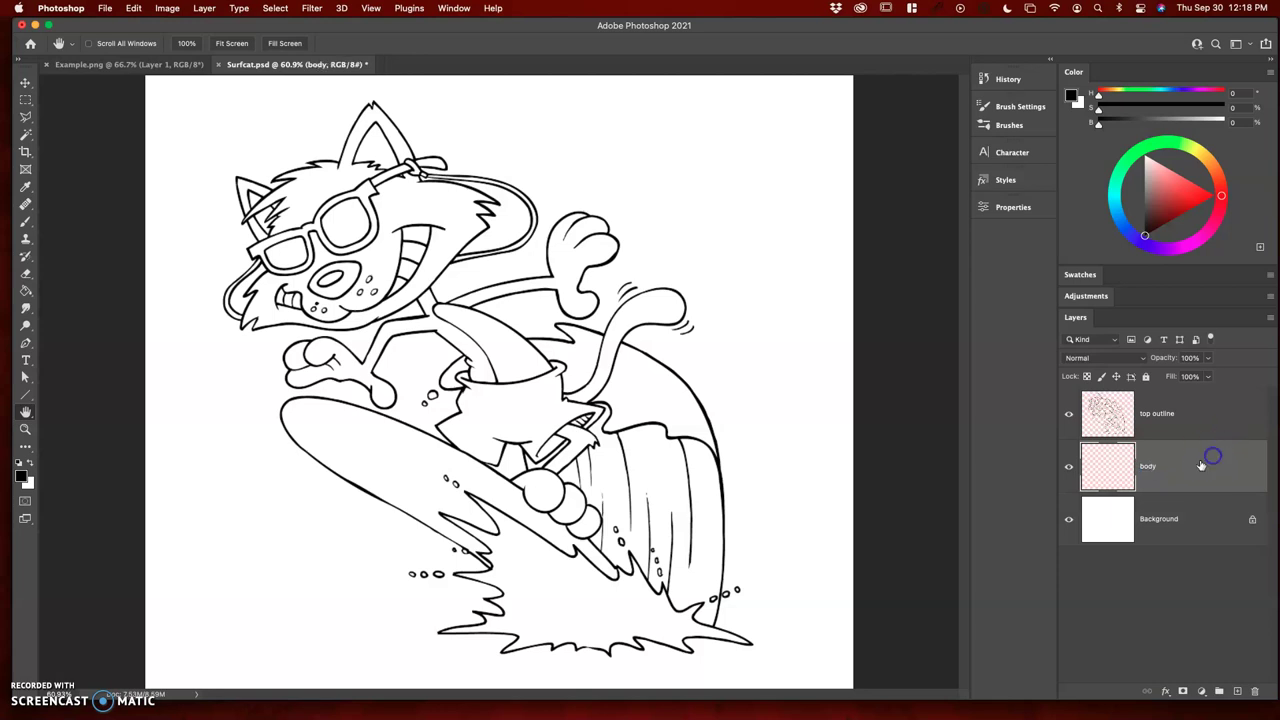
Step: Set the foreground colour for the Paint Bucket to orange with hue 40, saturation 100 and brightness 87
click(27, 292)
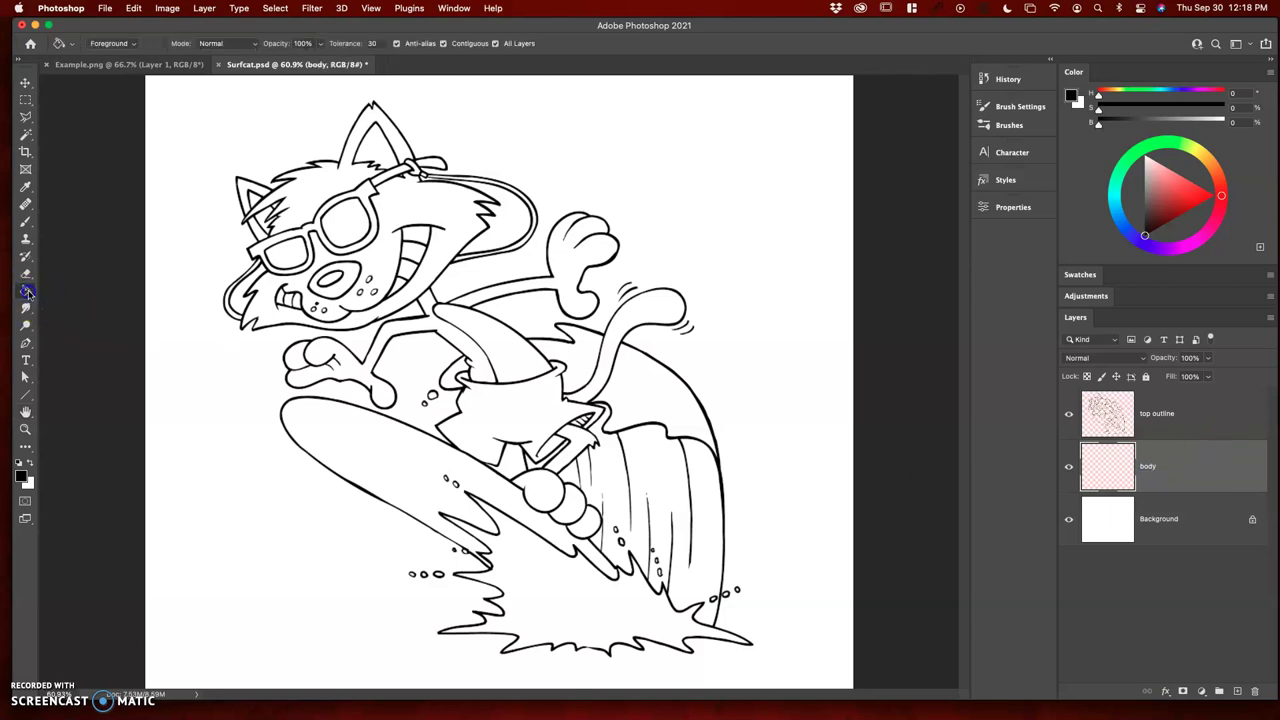
click(22, 475)
drag(560, 286, 562, 309)
click(538, 180)
click(680, 150)
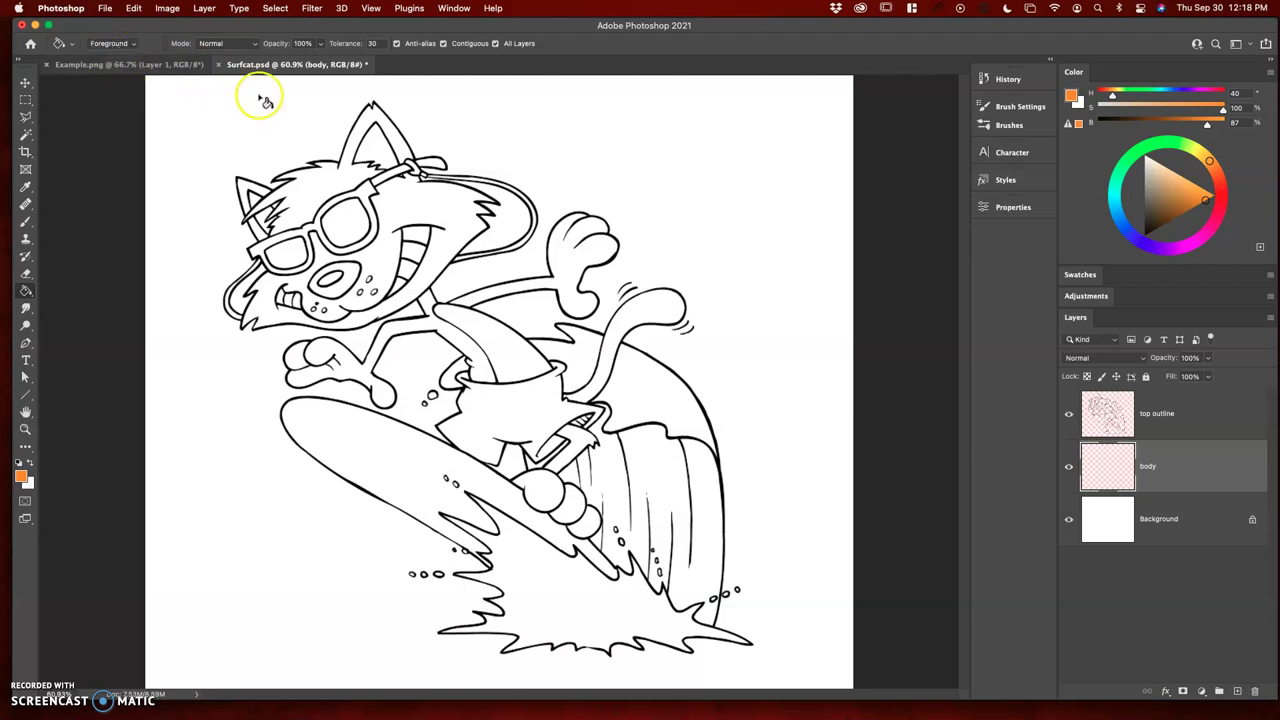
Step: Fill the cat's head, ears, arms, torso, tail, leg and toes with orange on the body layer
click(324, 187)
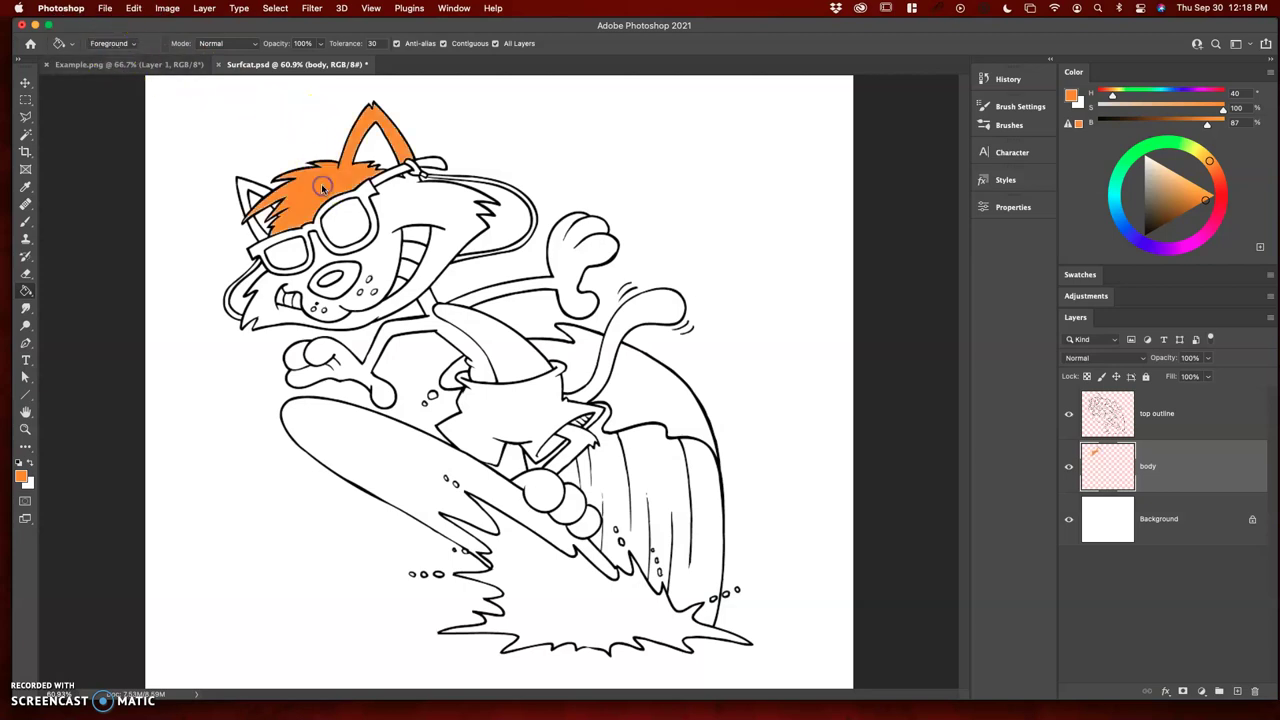
click(421, 210)
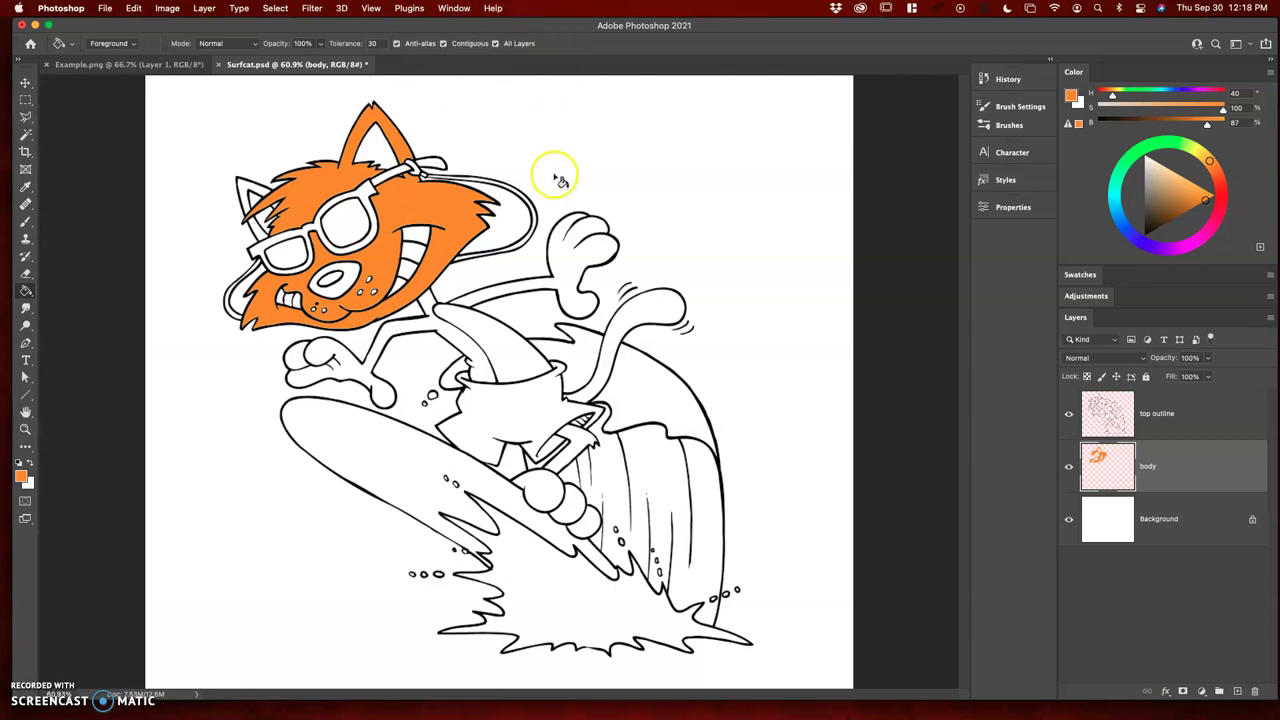
click(572, 267)
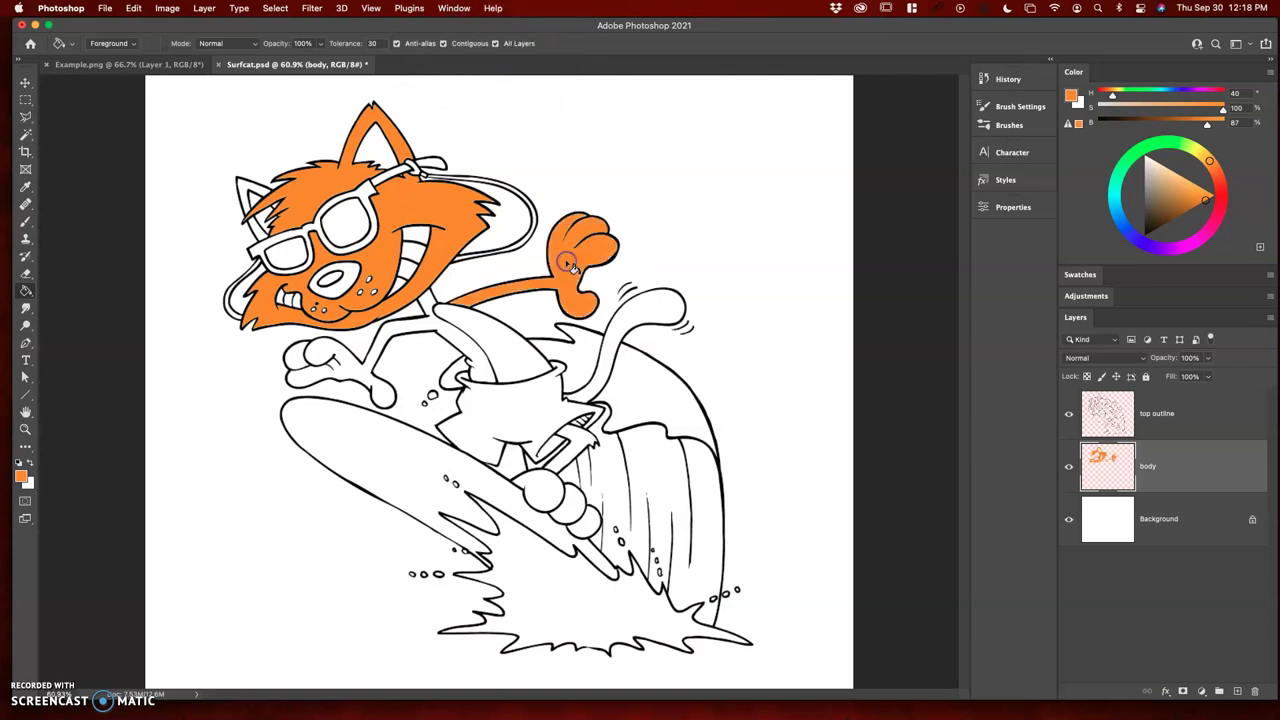
click(445, 332)
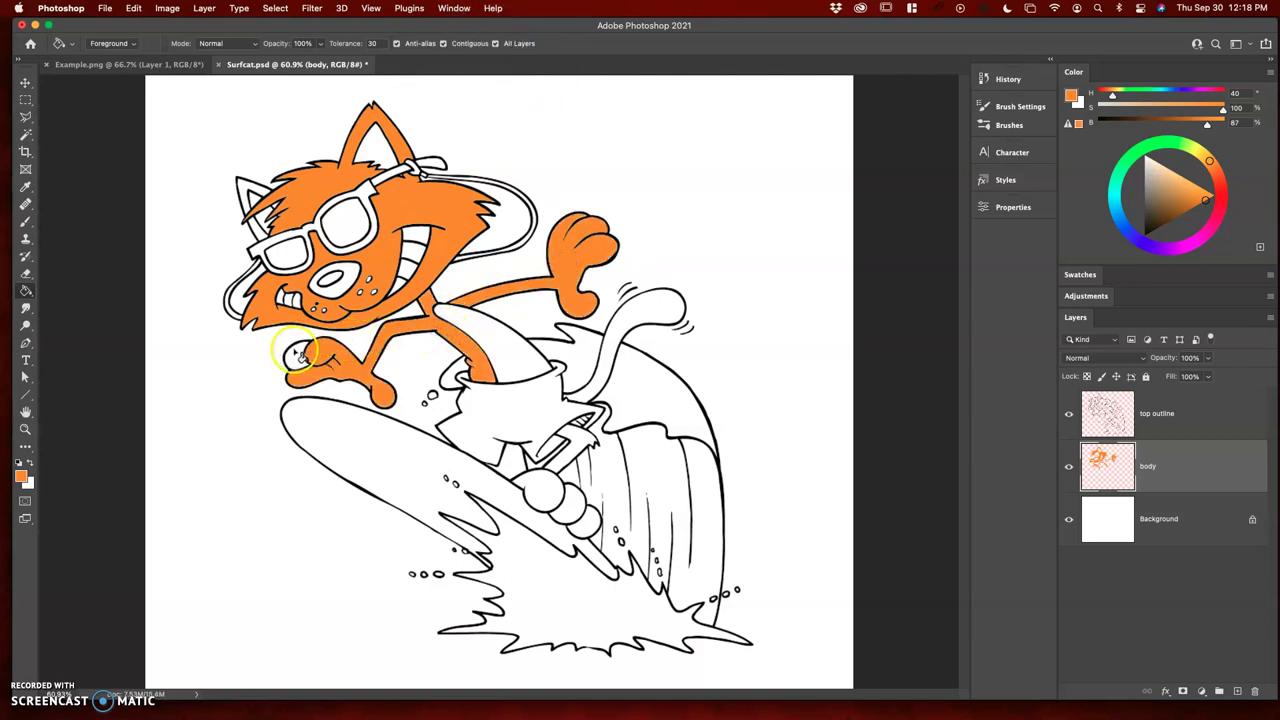
click(607, 371)
click(571, 443)
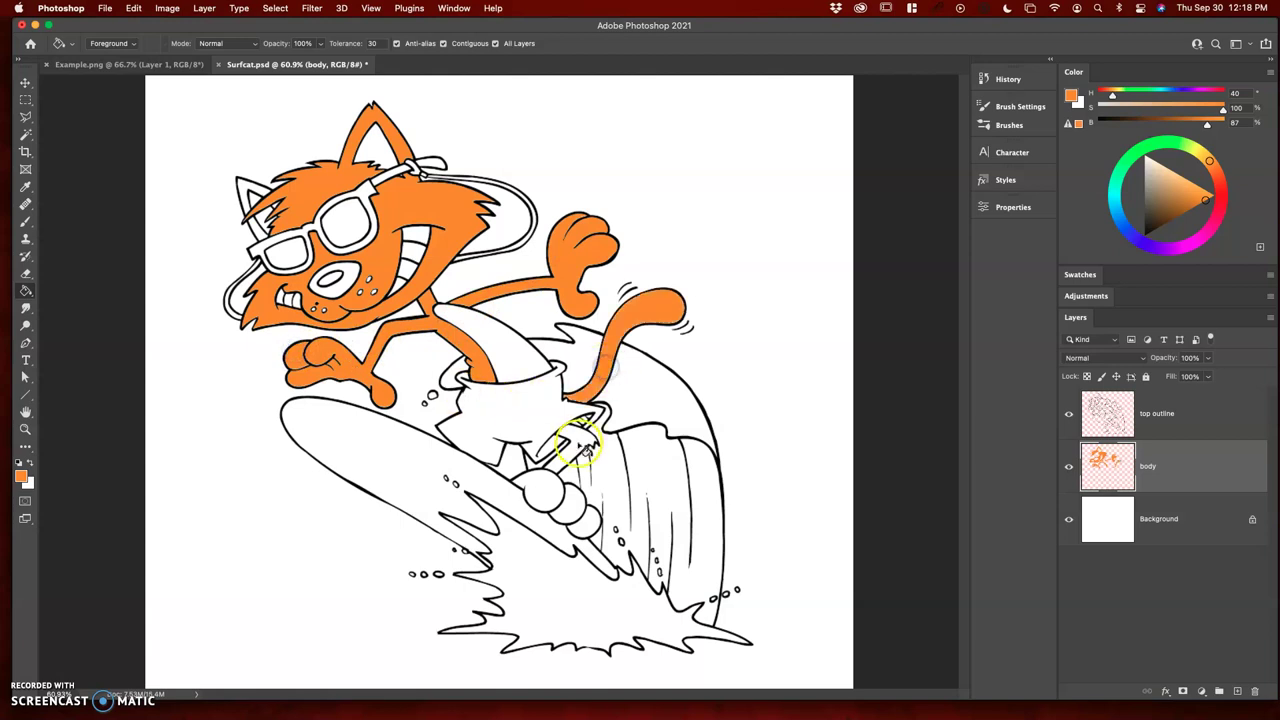
click(546, 498)
click(571, 512)
click(587, 522)
click(246, 192)
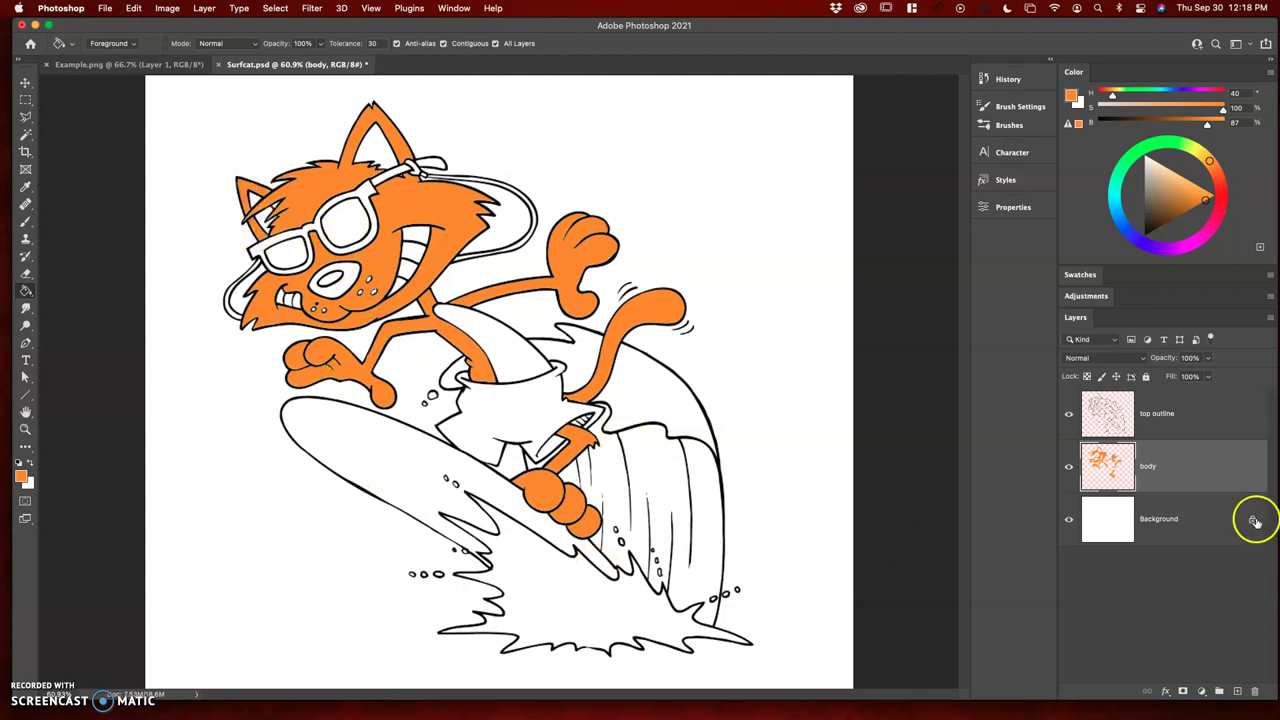
Step: Add a new layer named "surfboard" above the body layer
click(1237, 692)
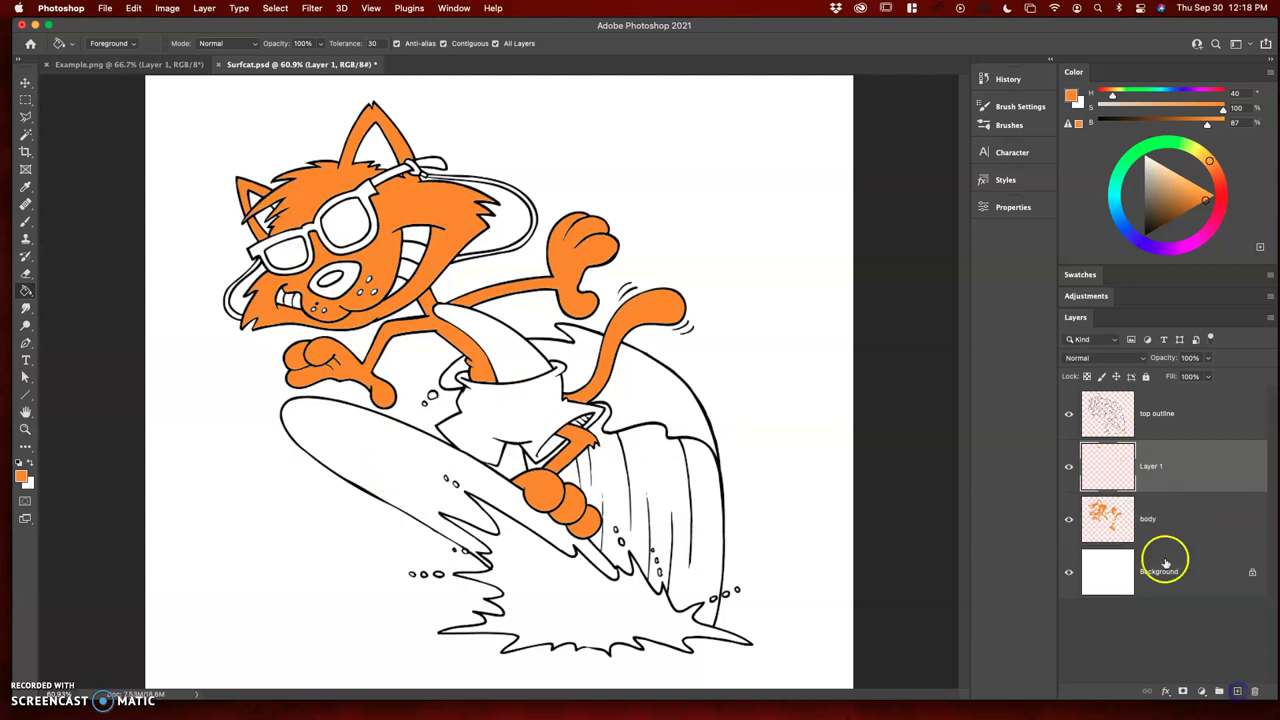
click(1152, 469)
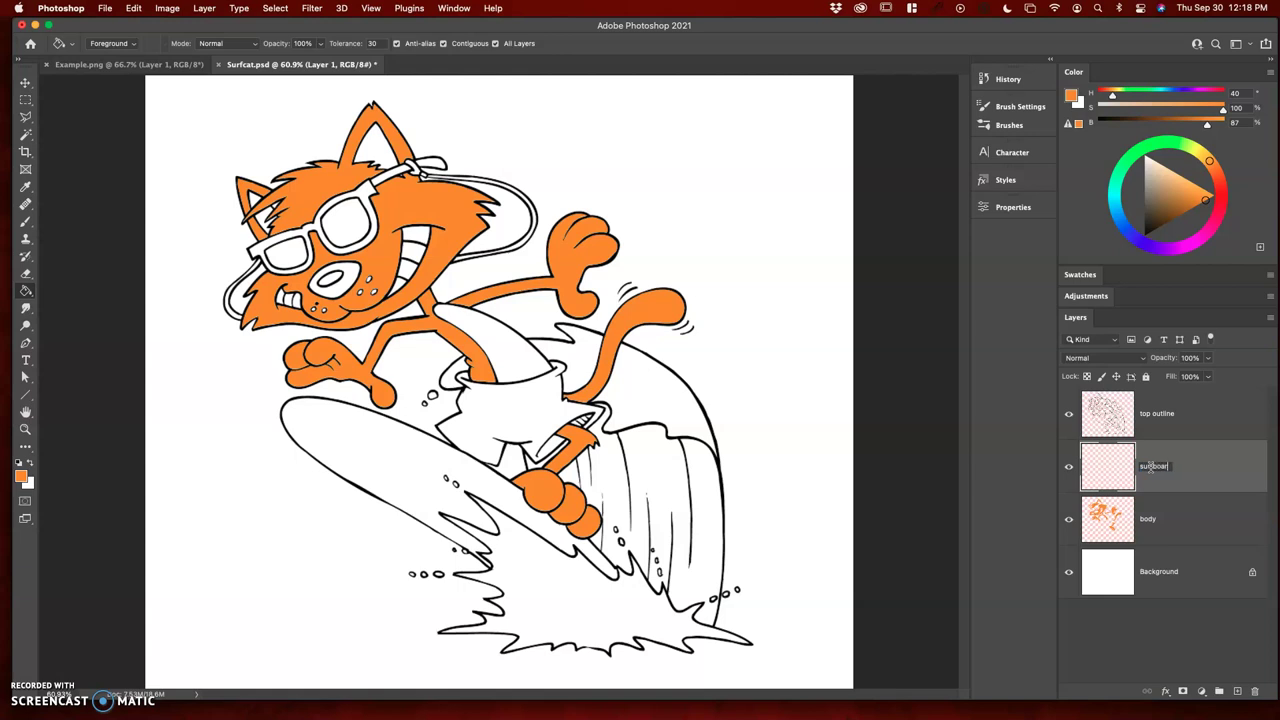
click(1192, 466)
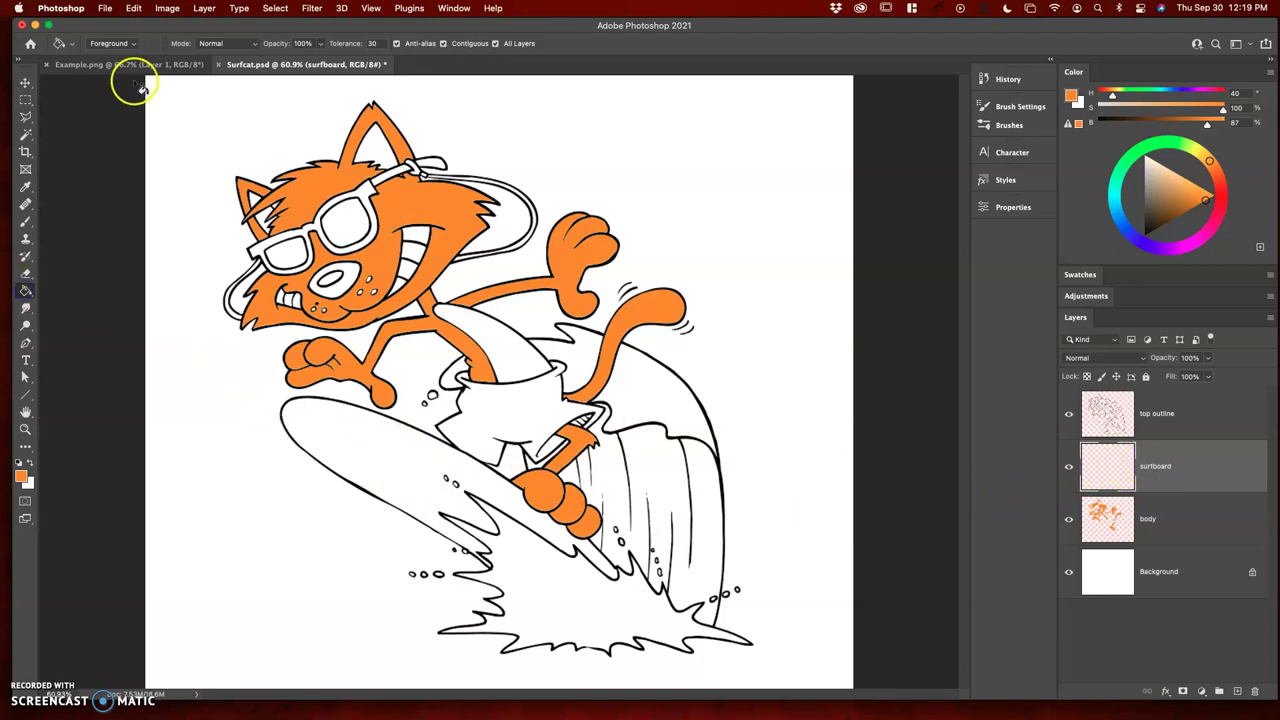
Step: Switch the Paint Bucket to pattern fill and fill the surfboard with the dark blue pattern from the Water group
click(112, 44)
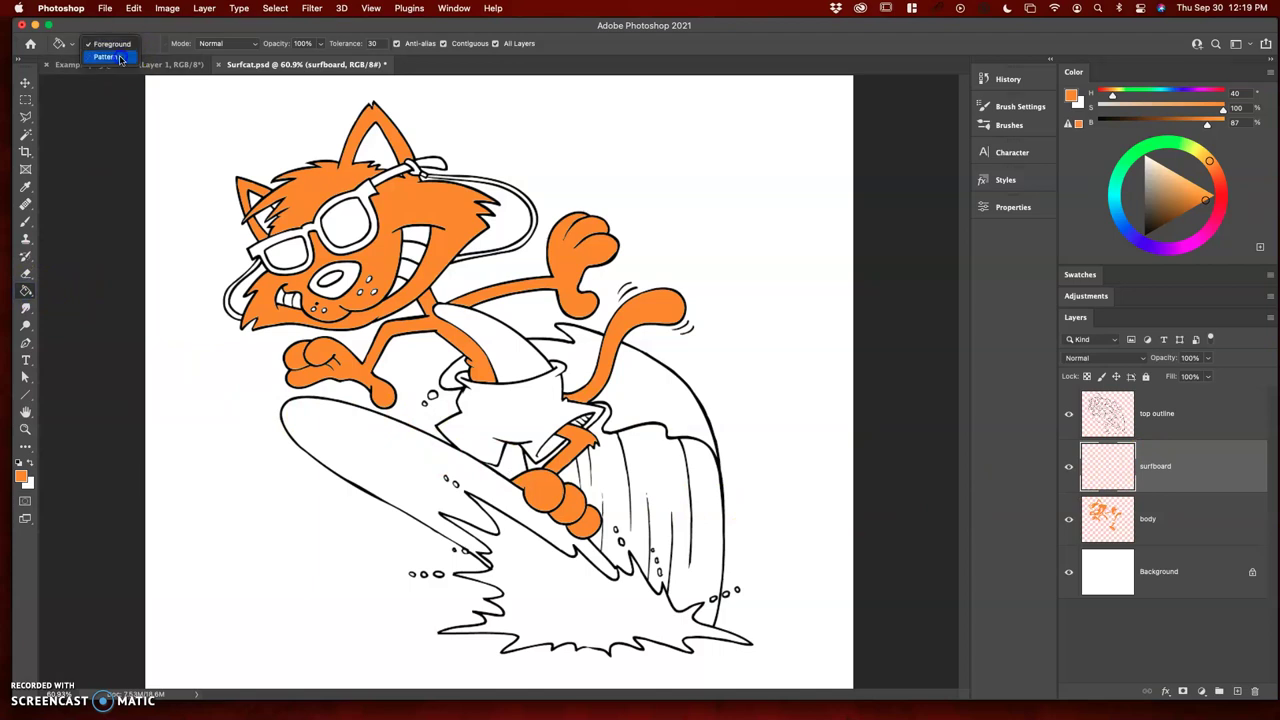
click(119, 57)
click(157, 44)
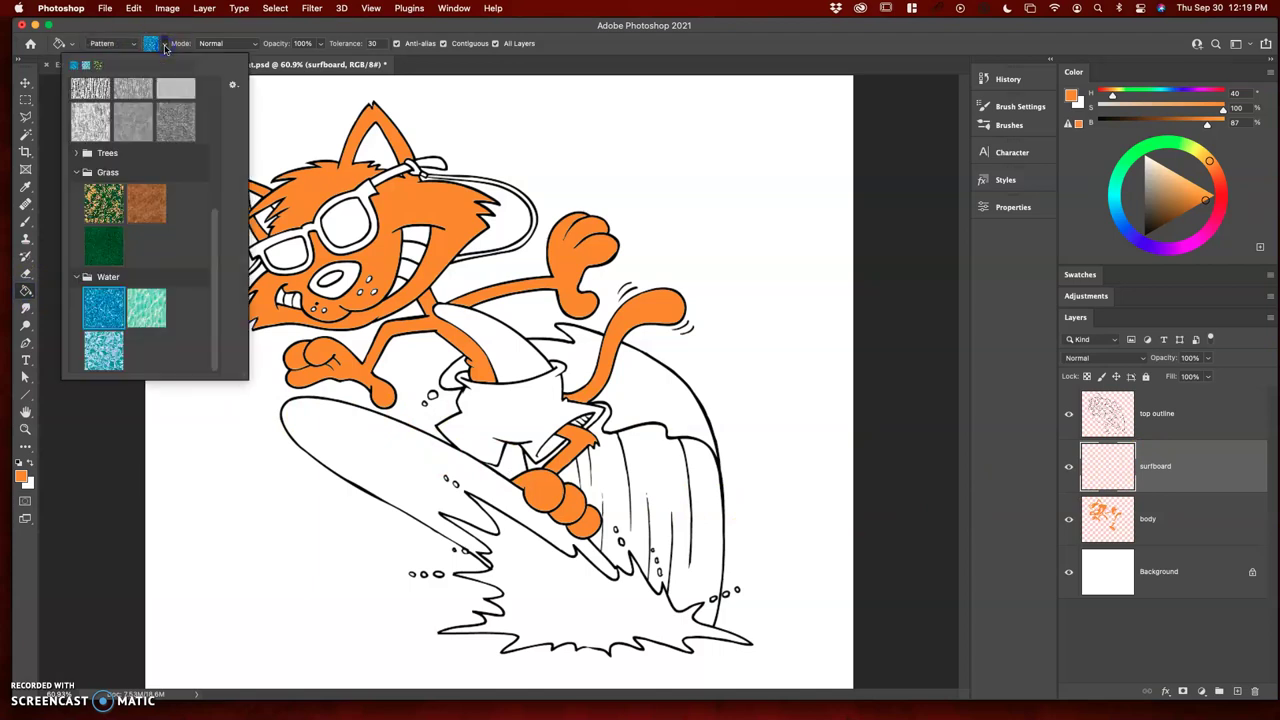
scroll(101, 275, up, 2)
scroll(101, 275, up, 5)
scroll(101, 272, down, 3)
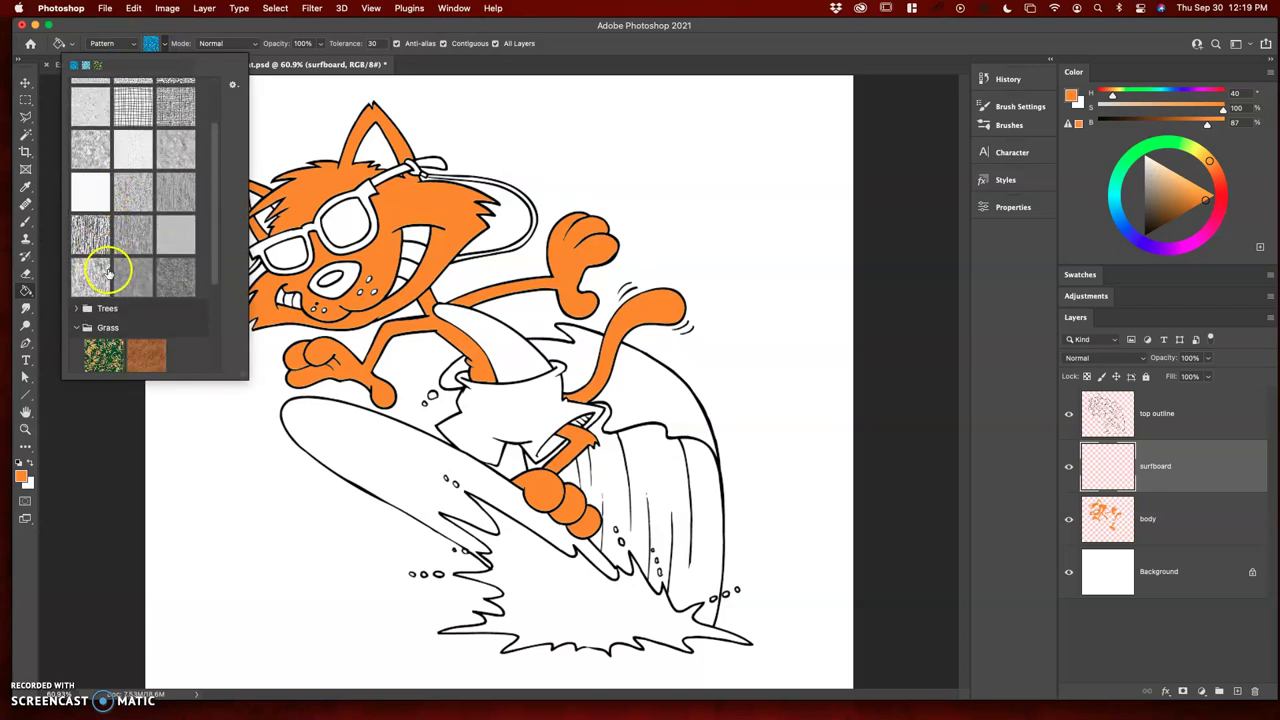
scroll(110, 253, down, 3)
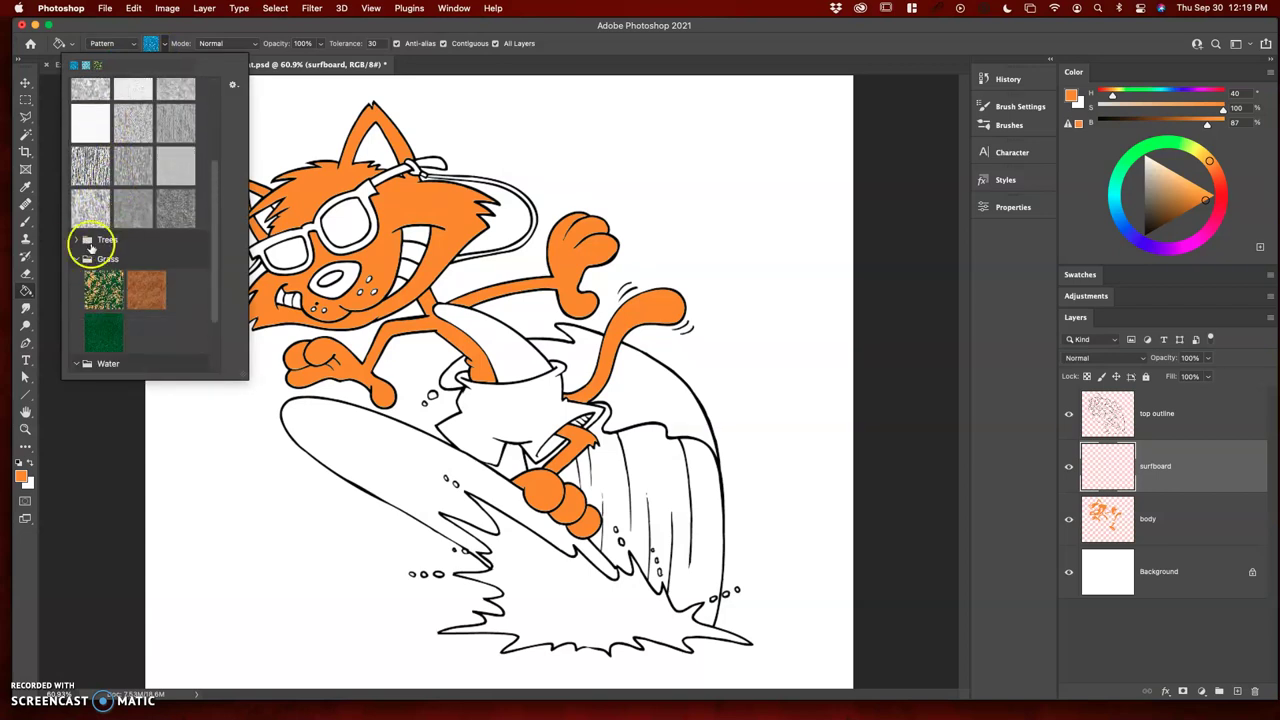
click(106, 243)
scroll(149, 265, down, 6)
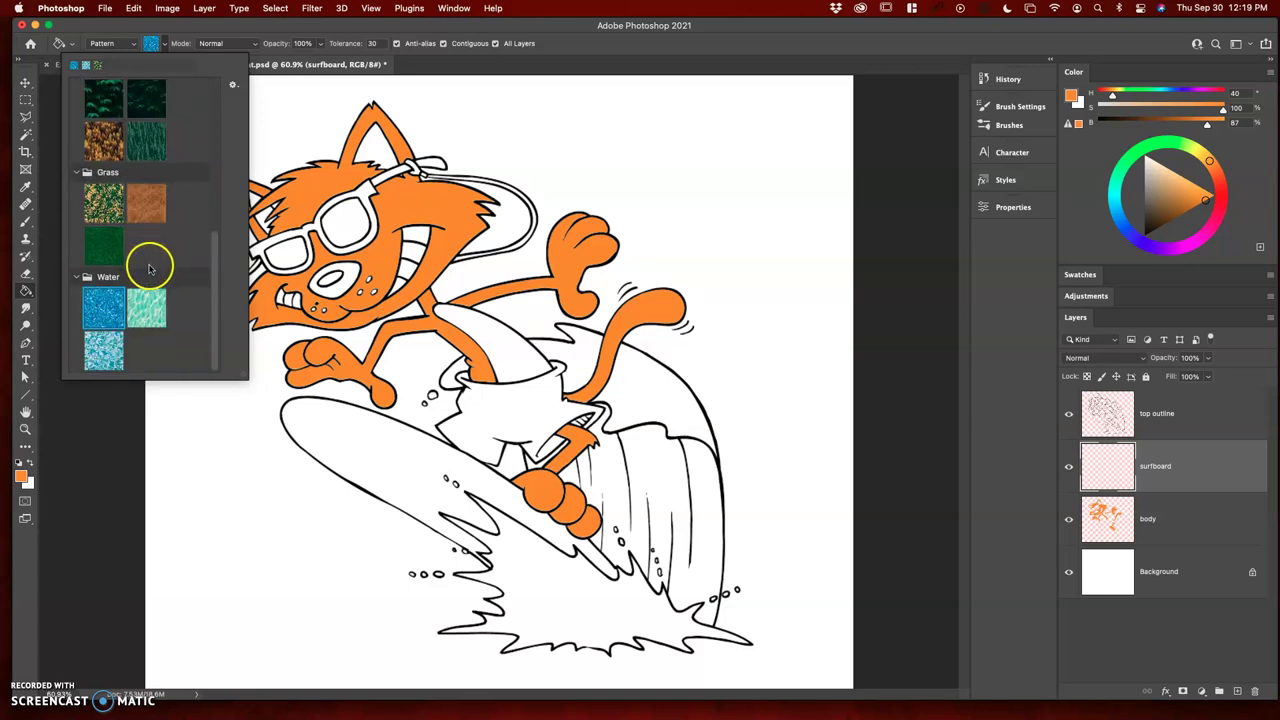
click(116, 318)
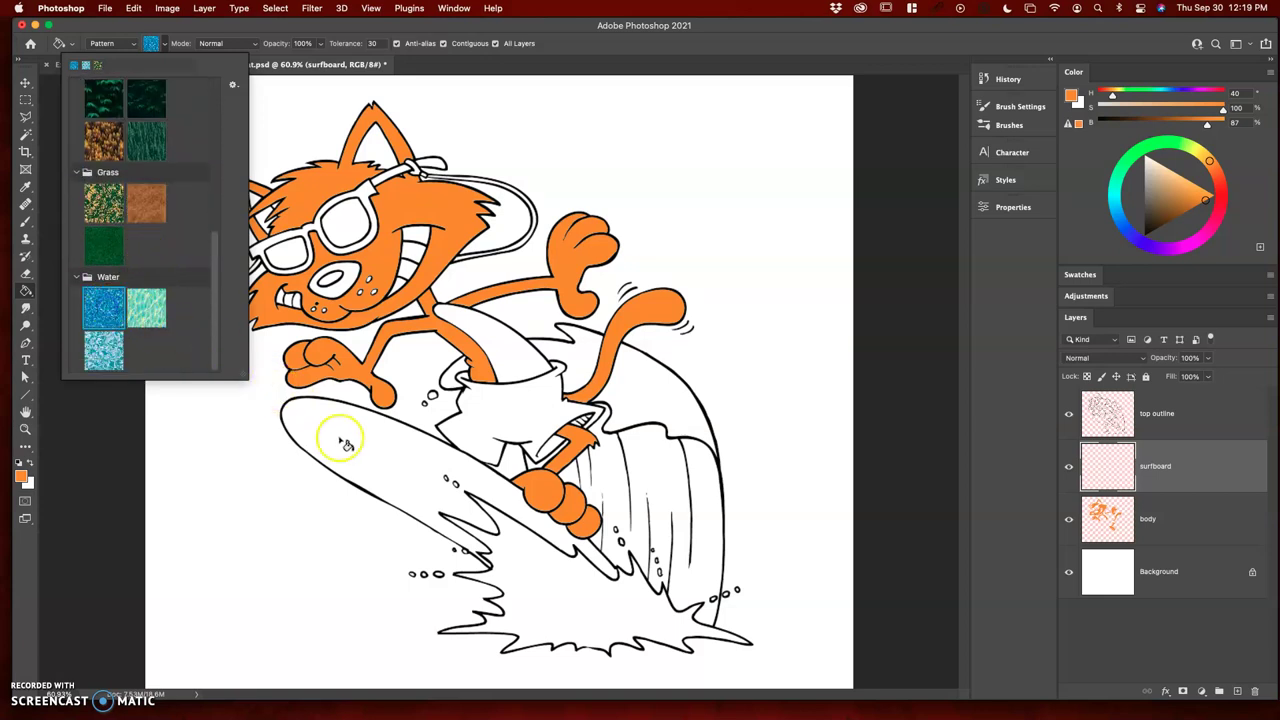
click(166, 43)
click(385, 462)
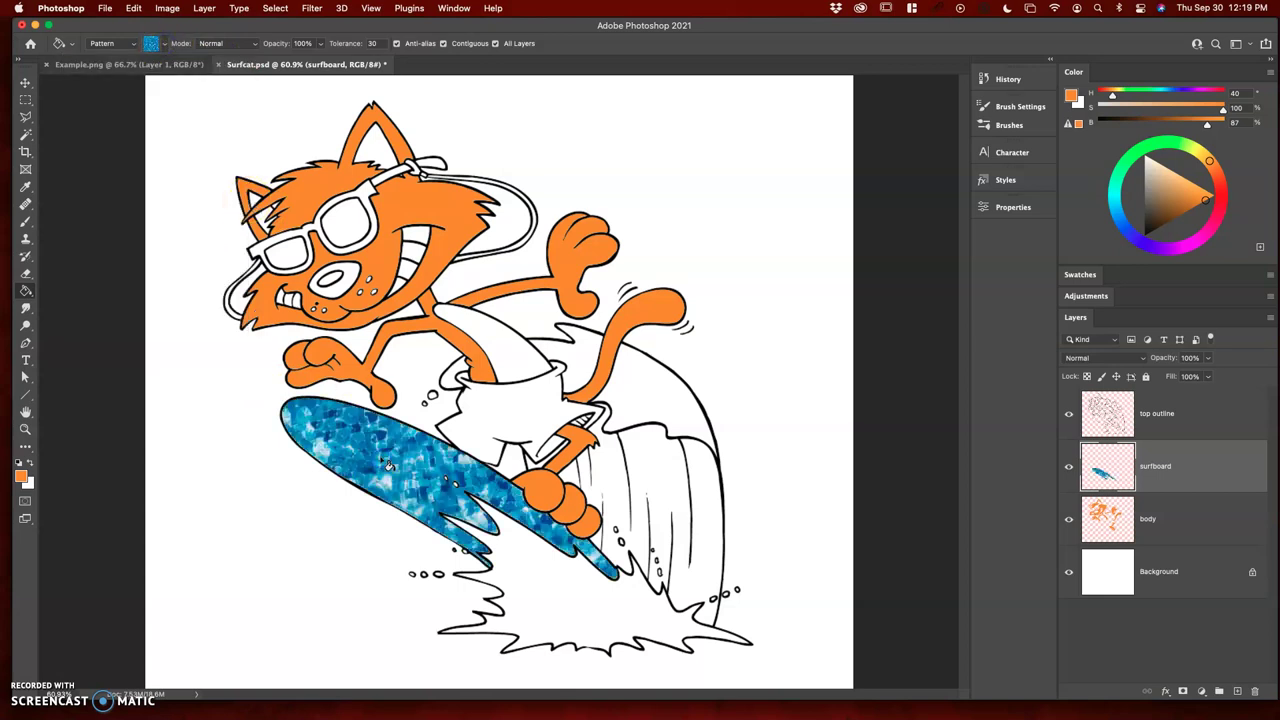
Step: Add a new layer named "shorts" above the surfboard layer
mouse_move(897, 712)
click(1237, 692)
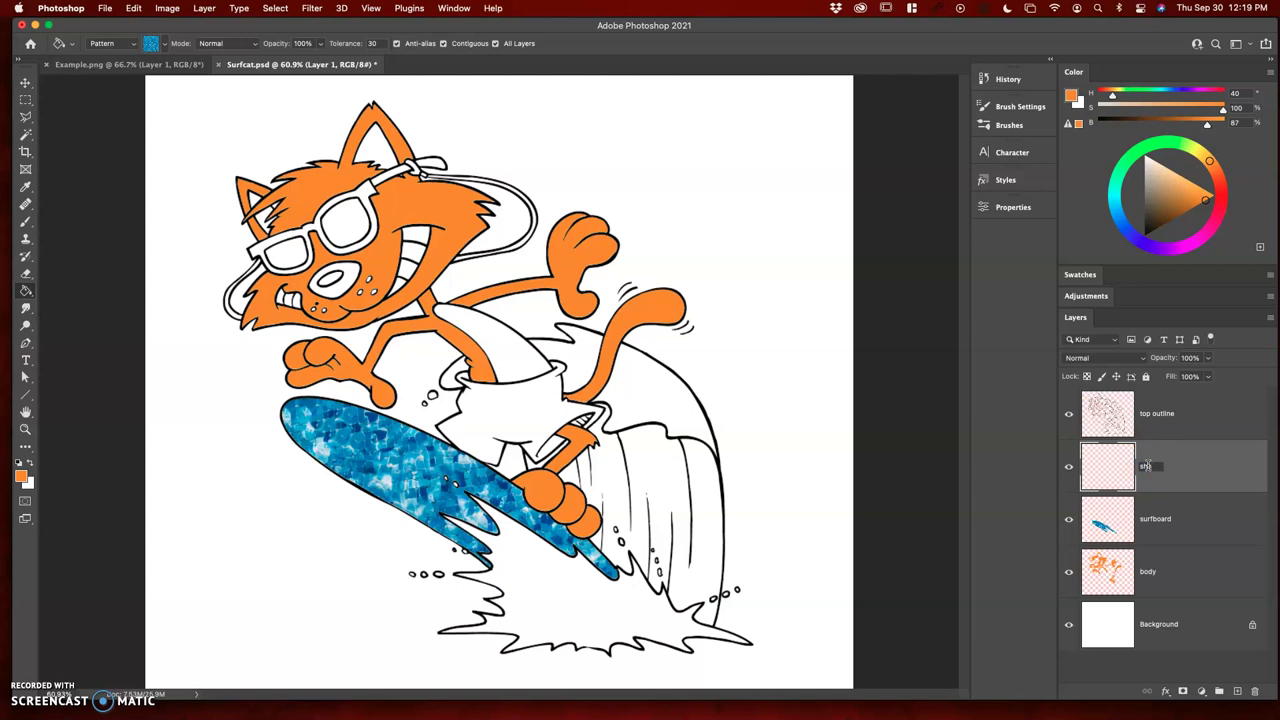
click(1204, 477)
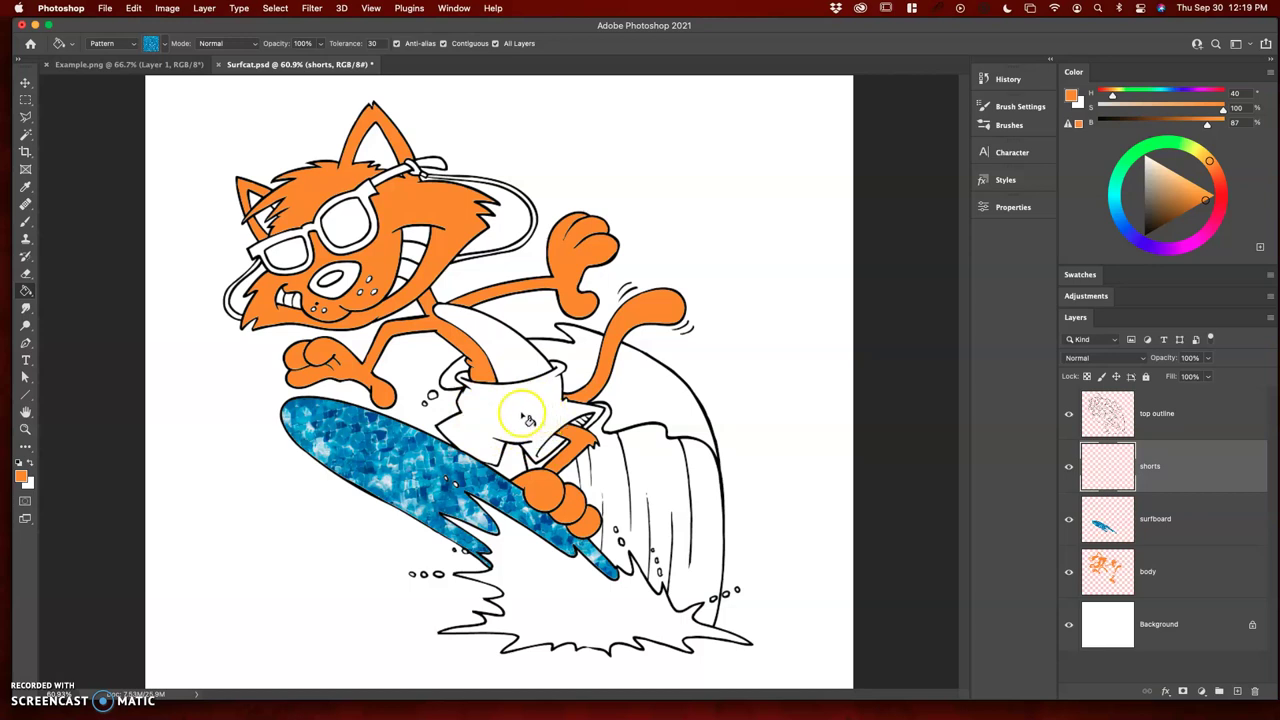
Step: Select the main area of the cat's shorts using the Magic Wand with Contiguous turned on
click(27, 137)
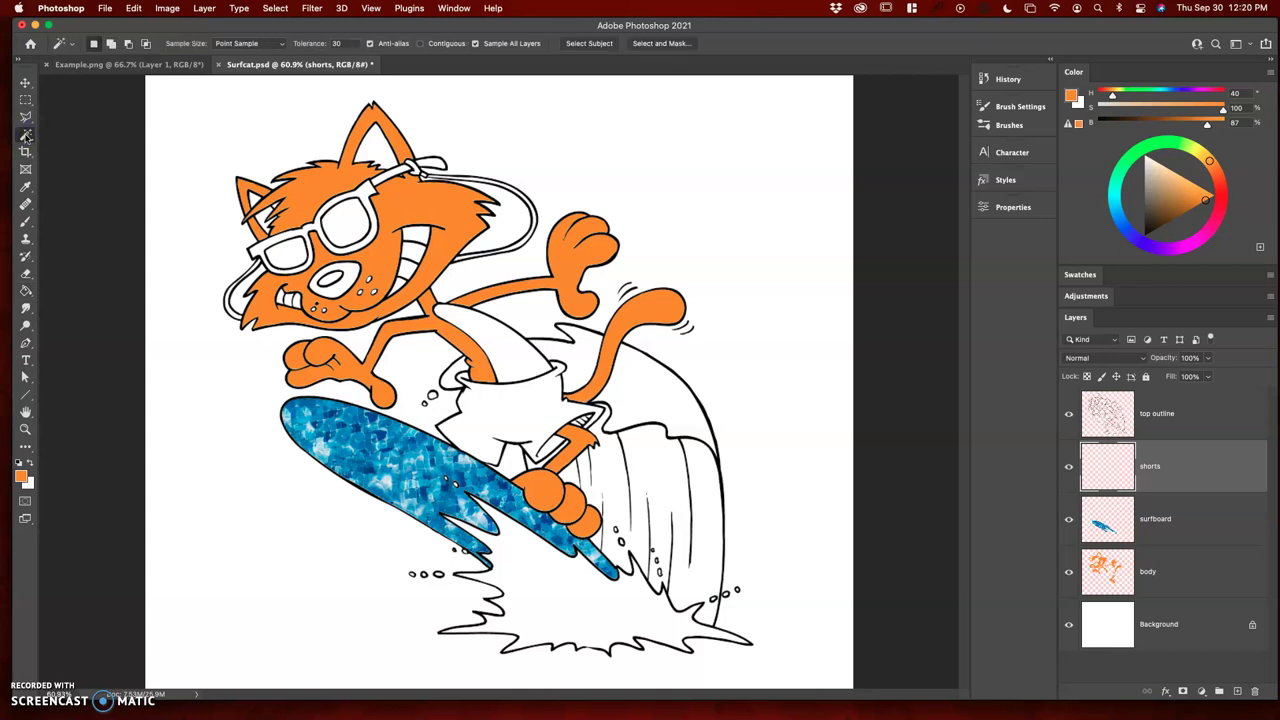
click(421, 44)
click(518, 418)
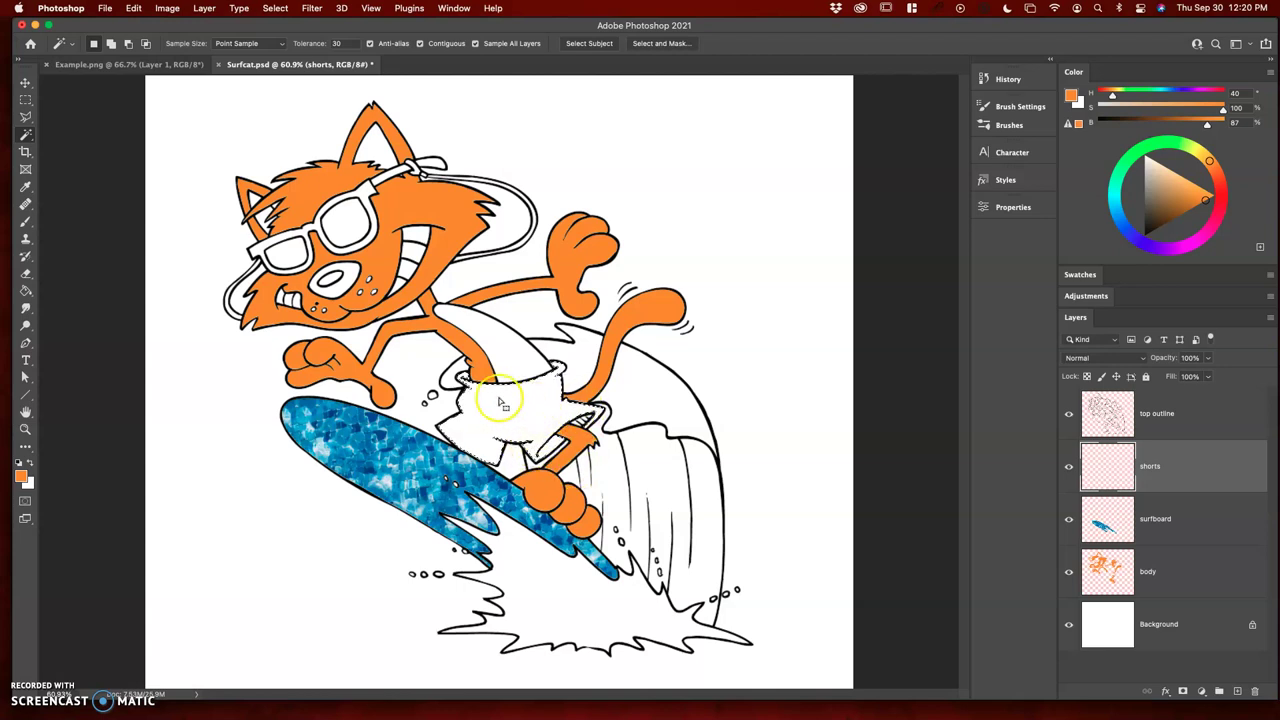
Step: Fill the selected shorts area with the purple-green-orange gradient from the Blues group, using the Diamond gradient style
click(27, 291)
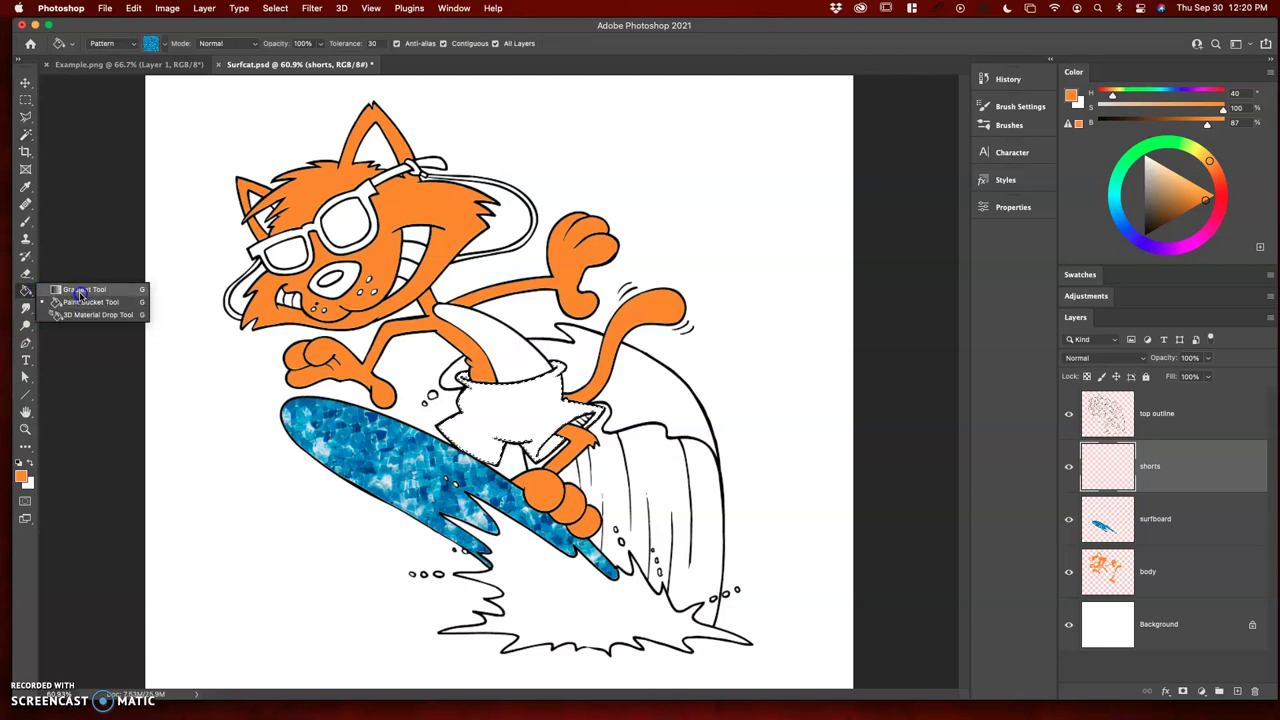
click(80, 290)
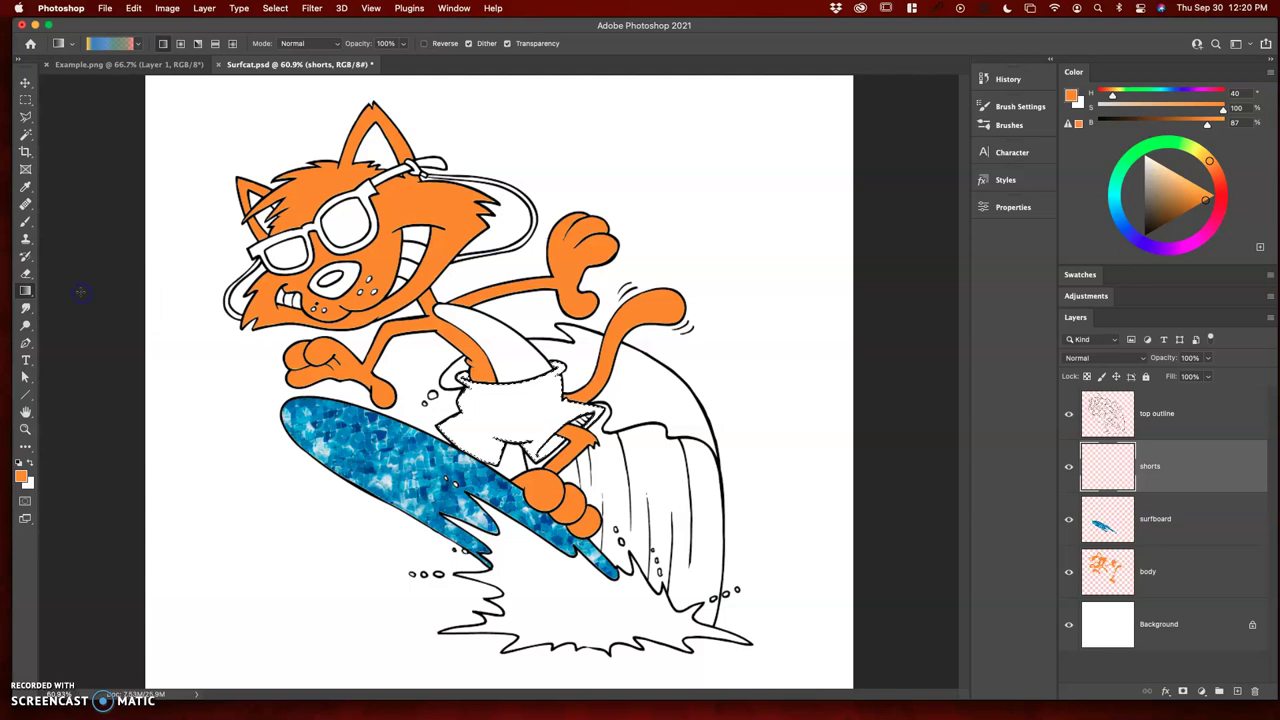
click(139, 44)
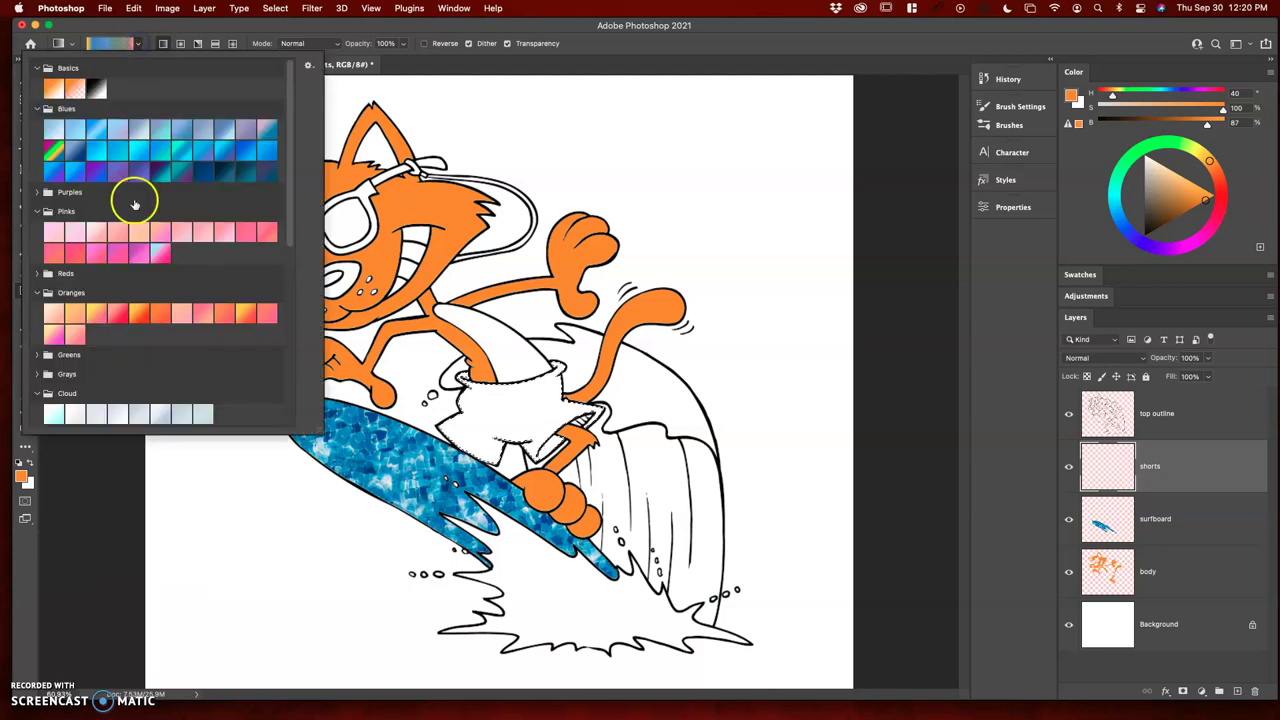
scroll(170, 322, down, 1)
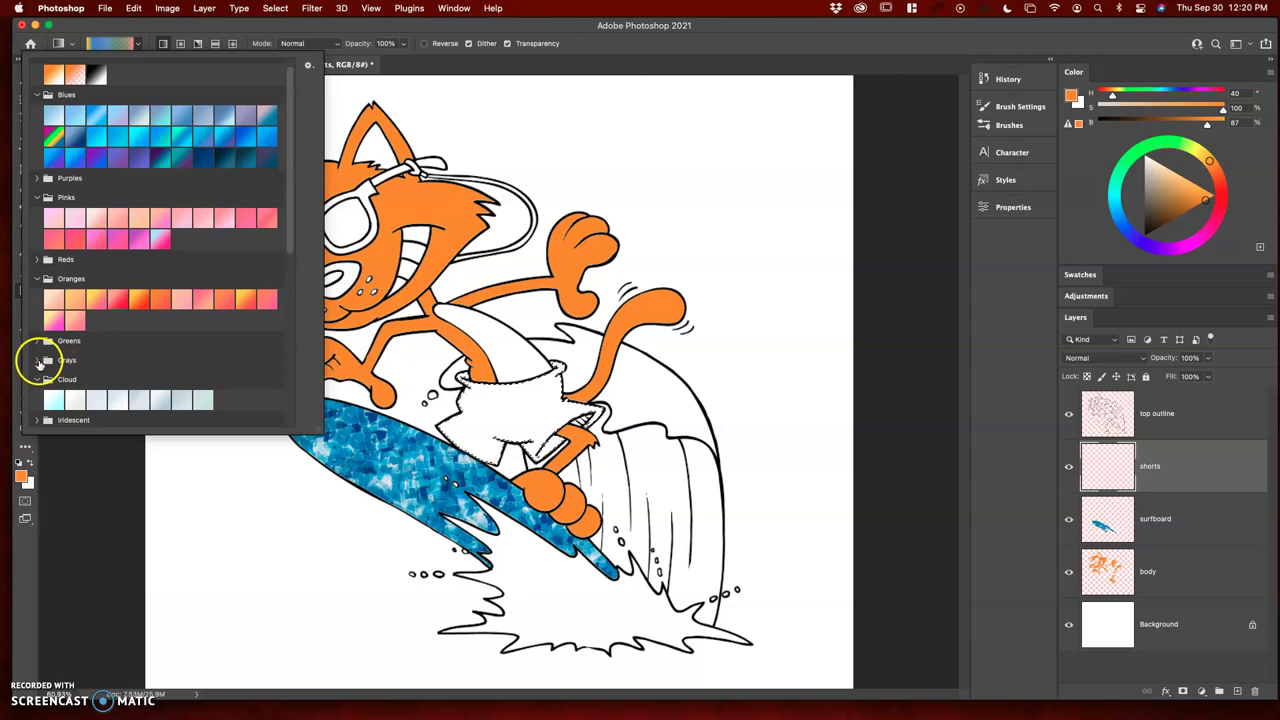
click(56, 137)
click(134, 32)
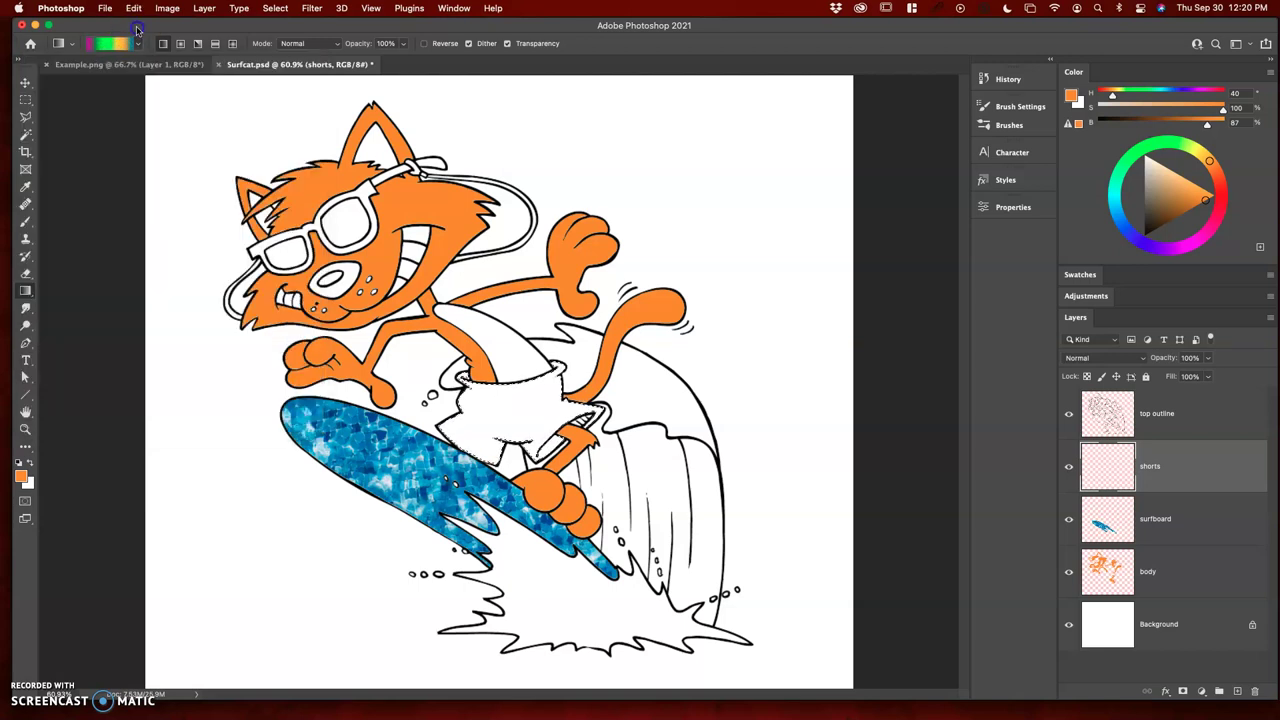
click(233, 44)
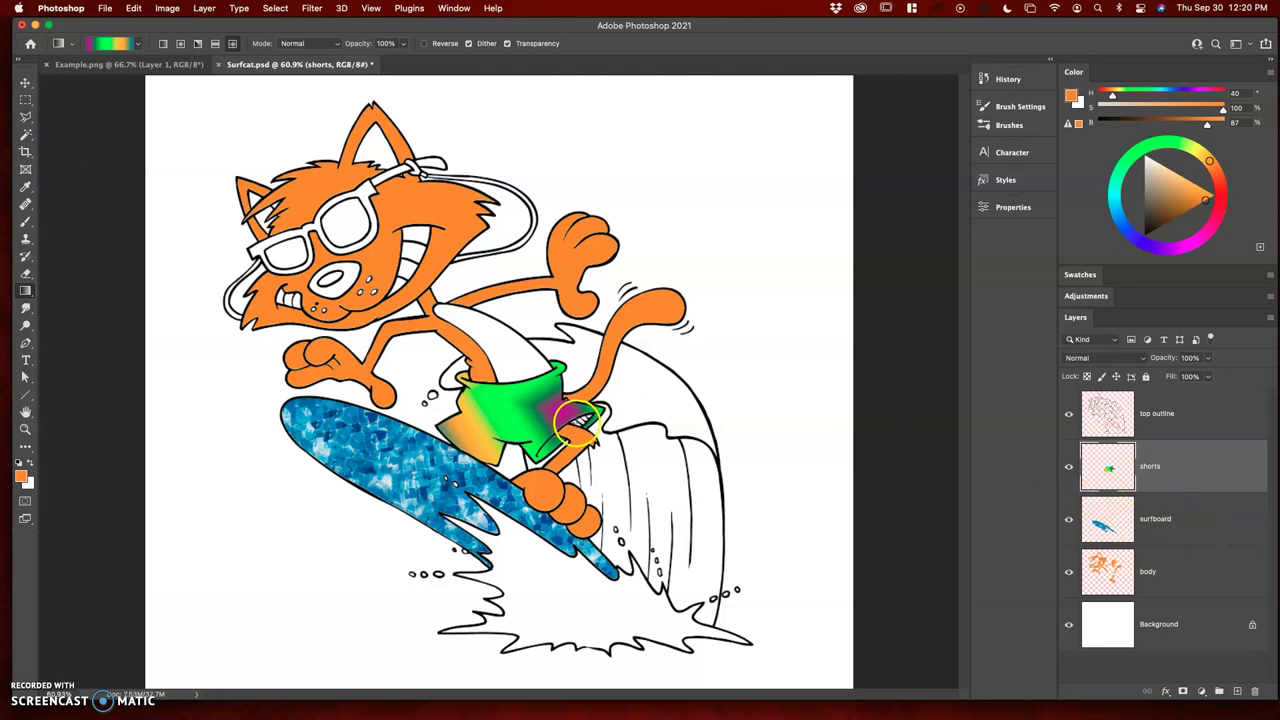
Step: Fill the inside of the shorts' rear leg opening with solid dark grey #676767 using the Paint Bucket set to Foreground
drag(25, 290, 66, 305)
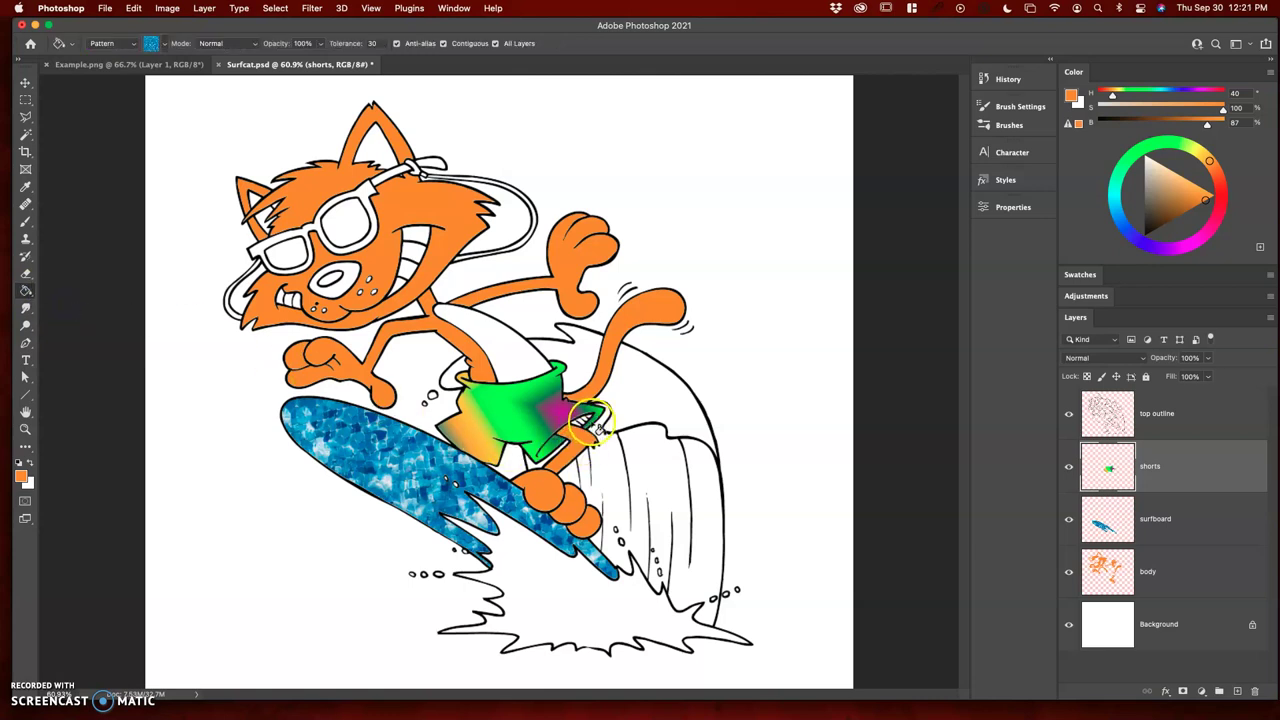
click(125, 43)
click(127, 34)
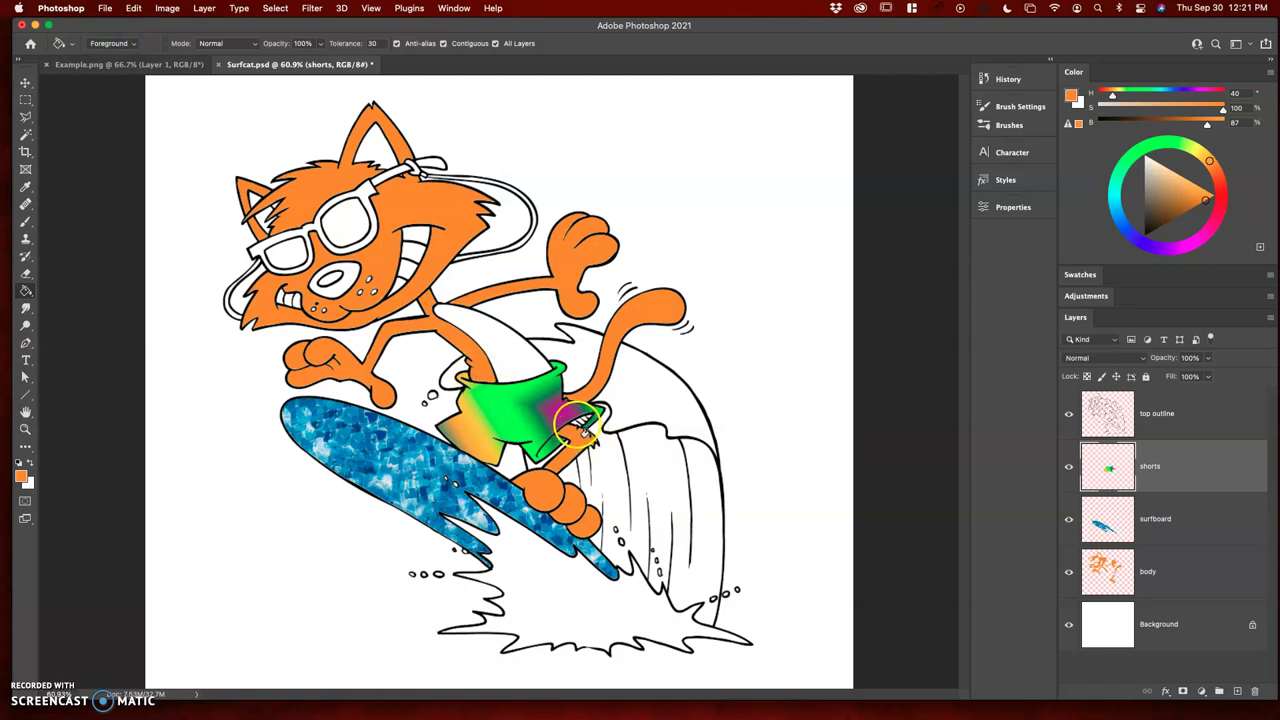
click(22, 476)
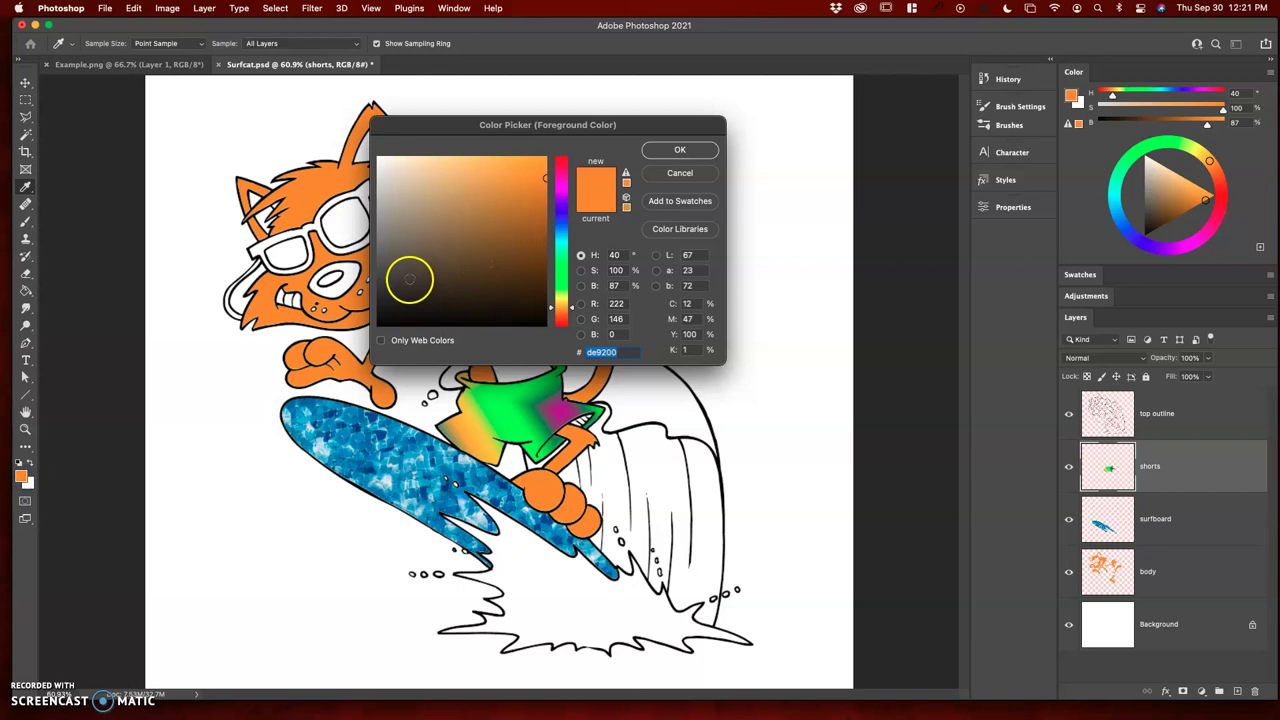
drag(410, 280, 371, 258)
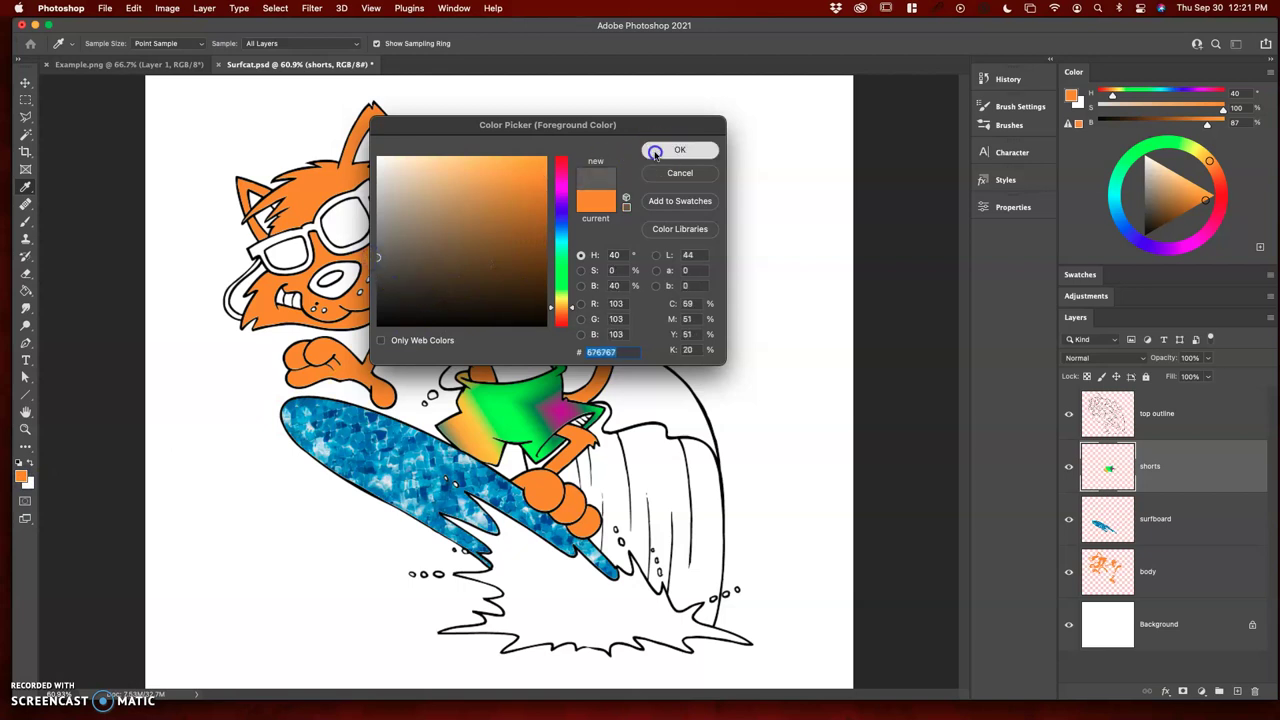
click(660, 150)
key(g)
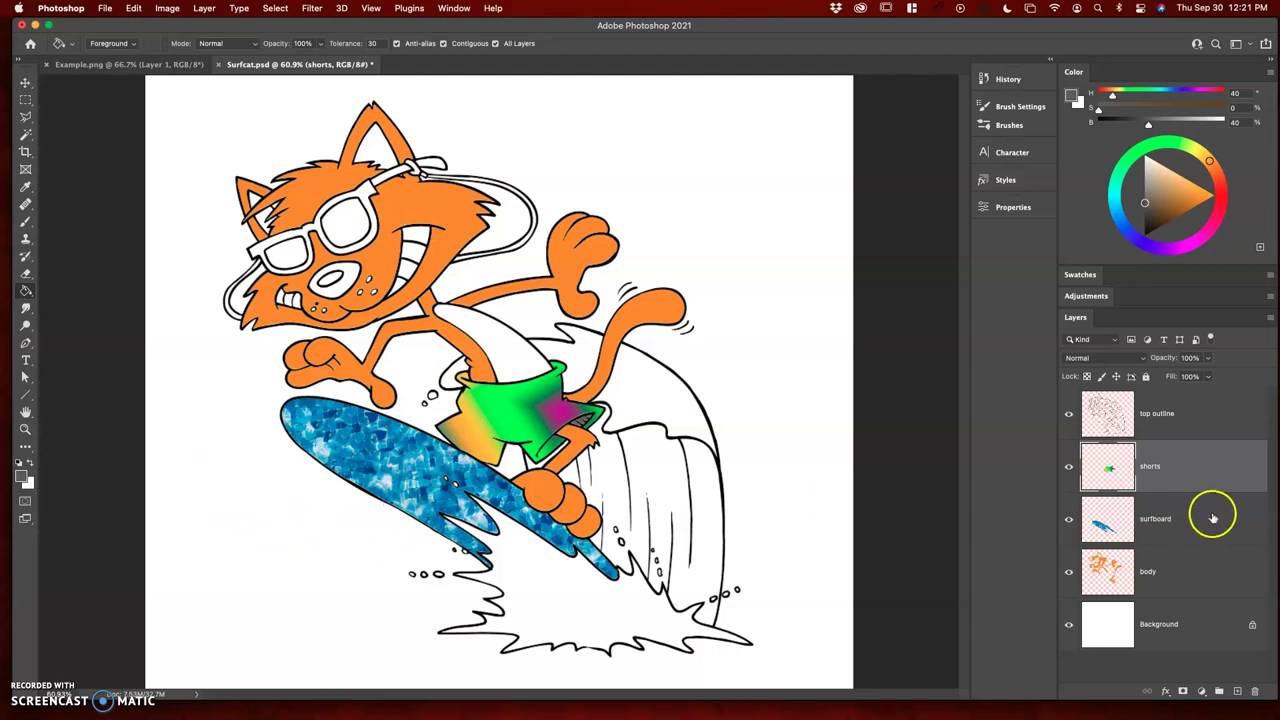
Step: Add a new layer named "water" above the shorts layer
click(1238, 692)
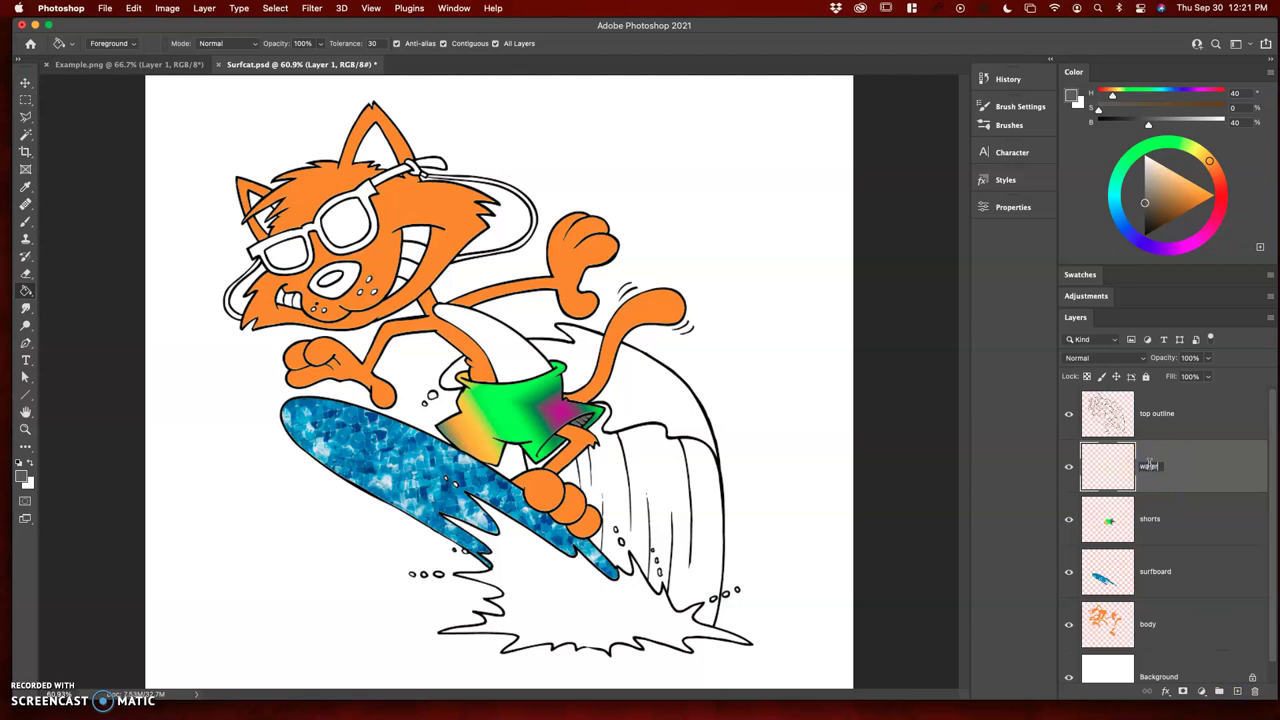
click(1205, 486)
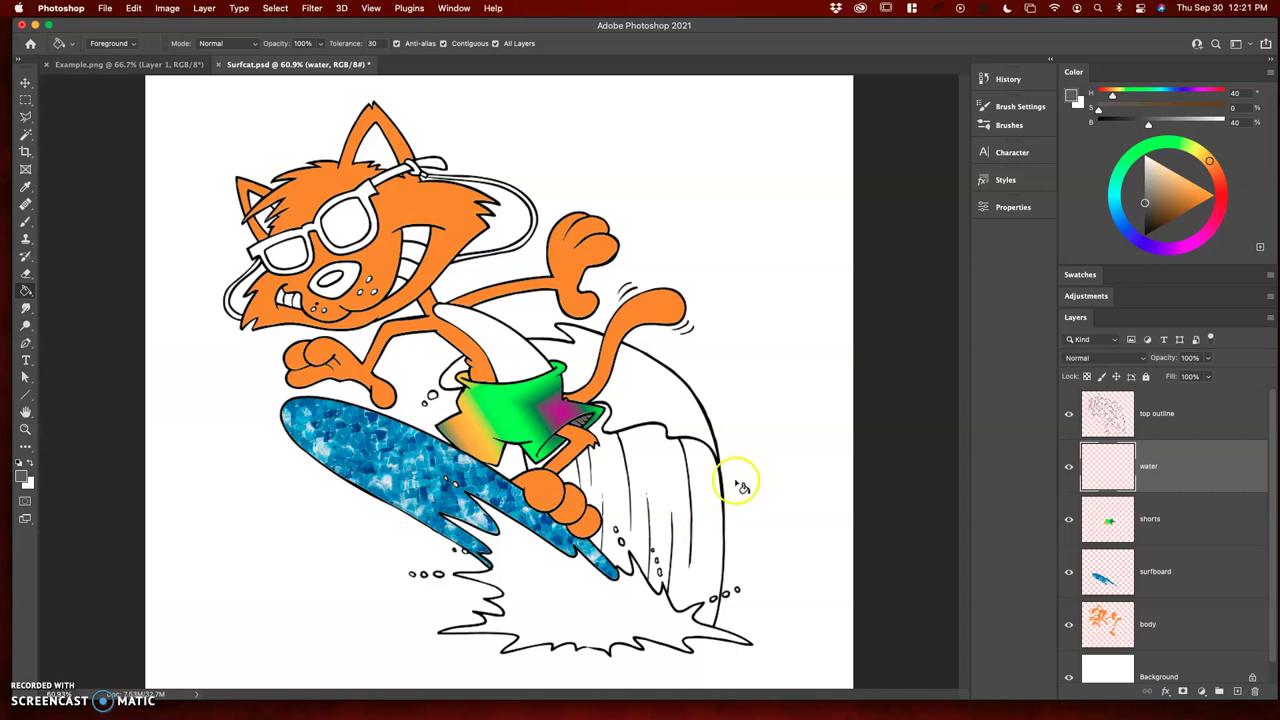
Step: Choose the Brush with the default black foreground colour and remove the empty layer above the shorts layer
click(26, 222)
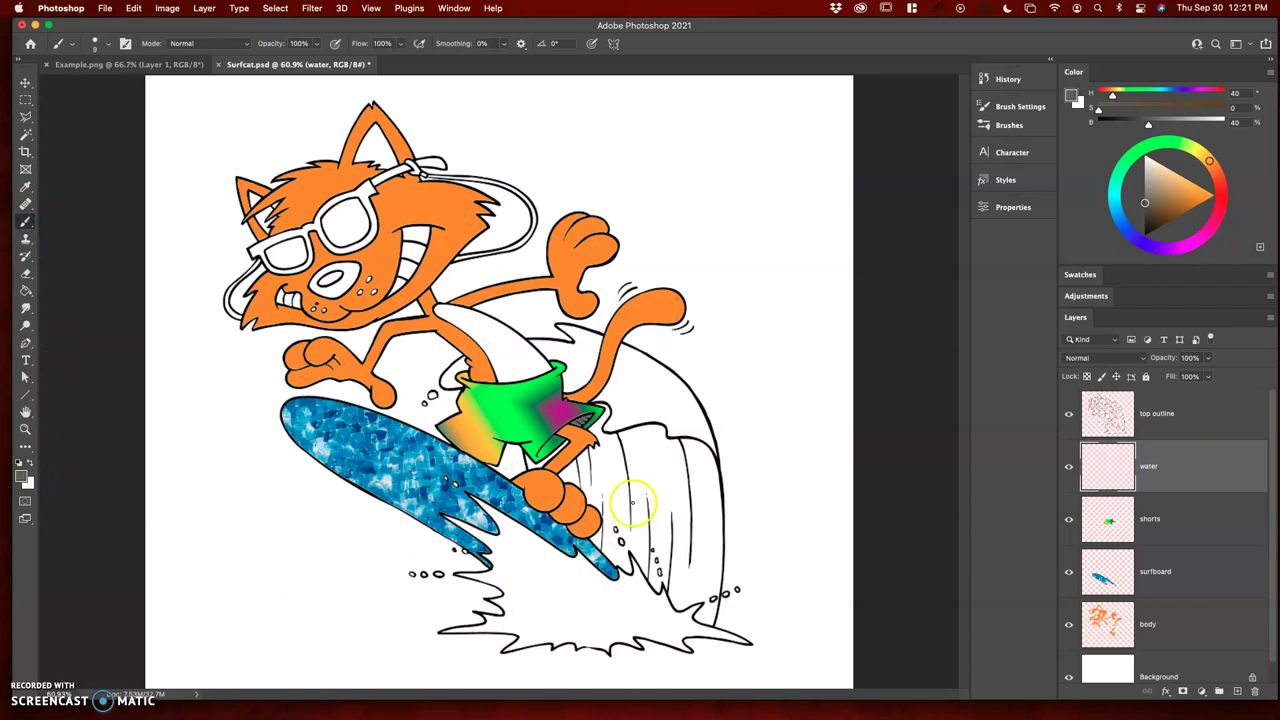
click(18, 462)
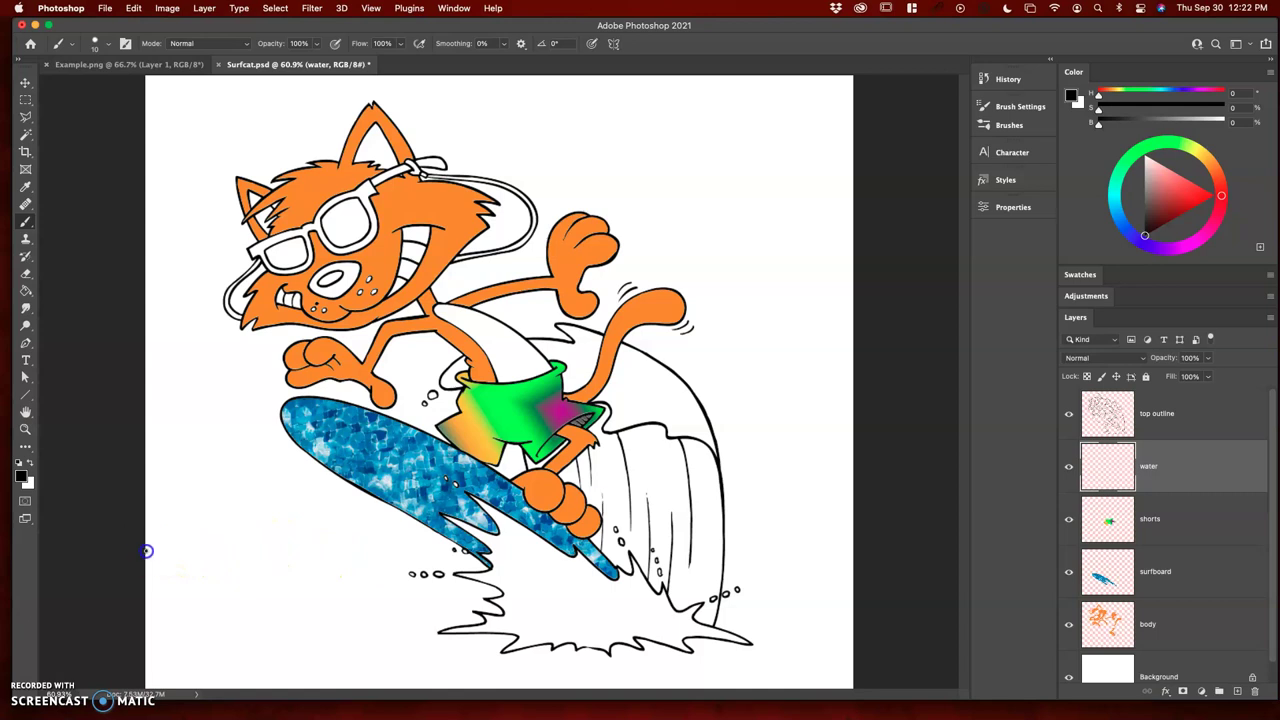
key(super+z)
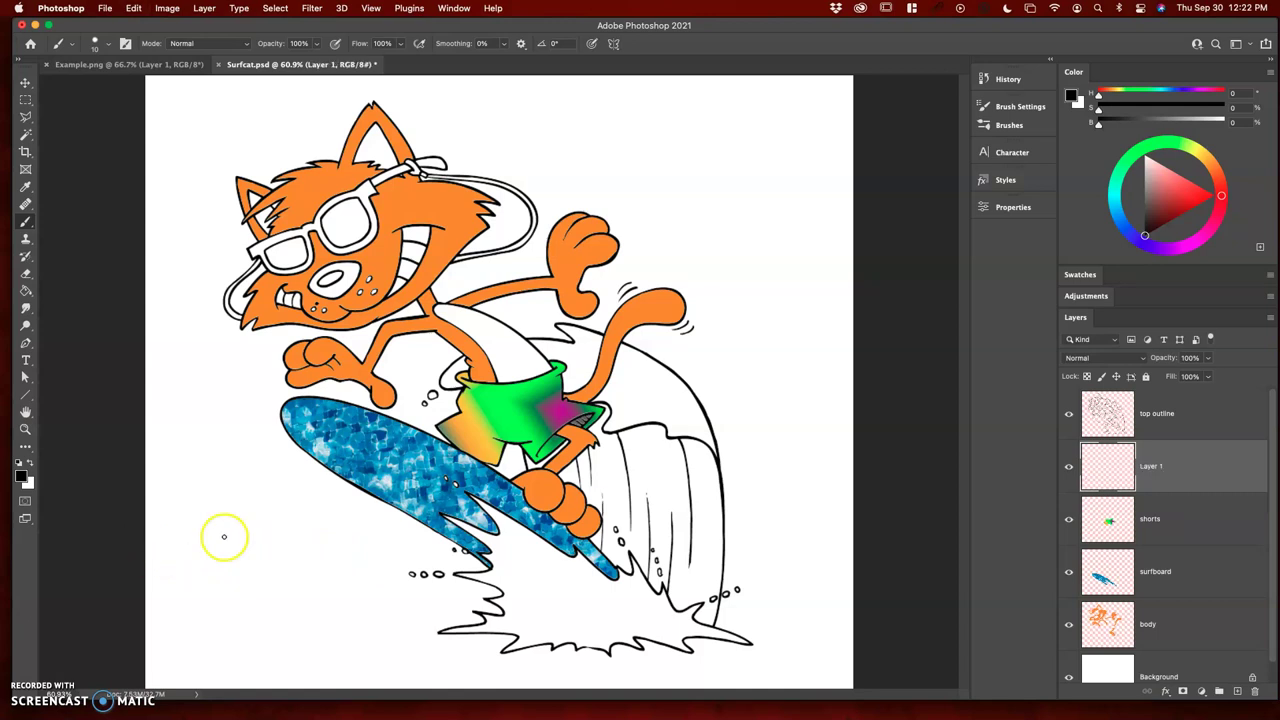
key(super+e)
Step: Paint a black wavy waterline on the shorts layer, on both sides of the surfing cat, with the 10 px brush
right_click(228, 530)
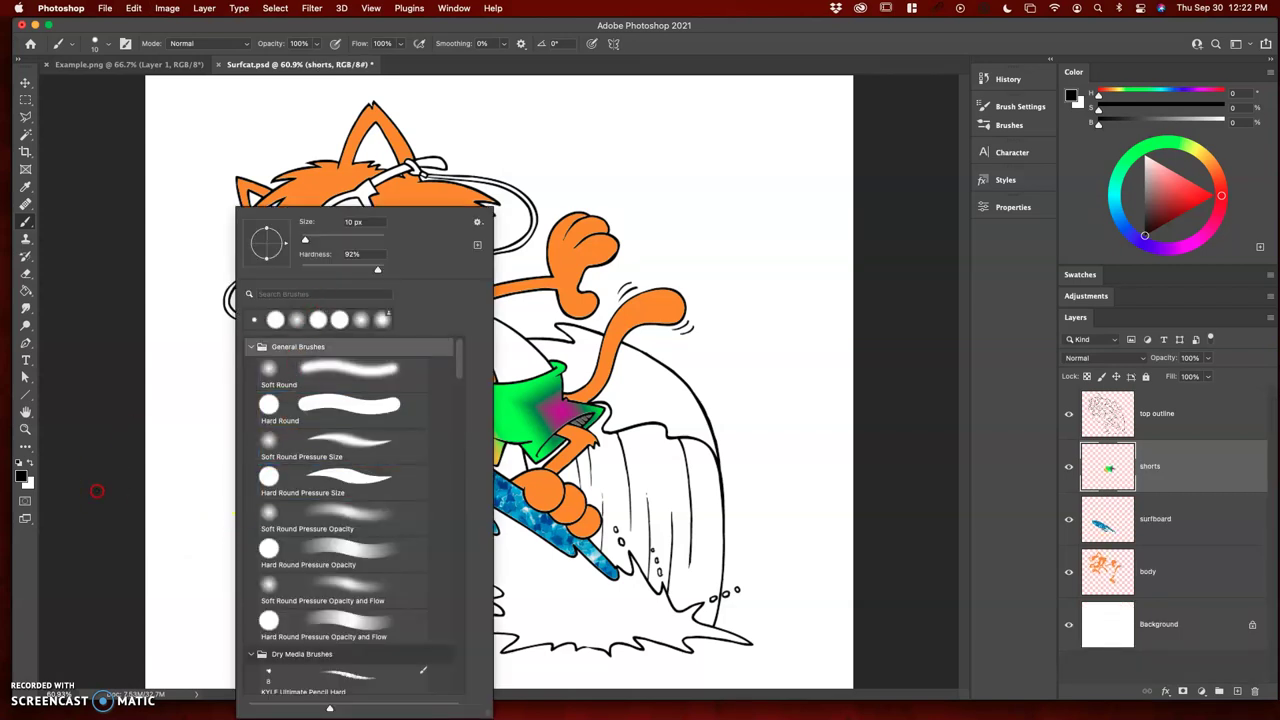
click(196, 519)
key(super+z)
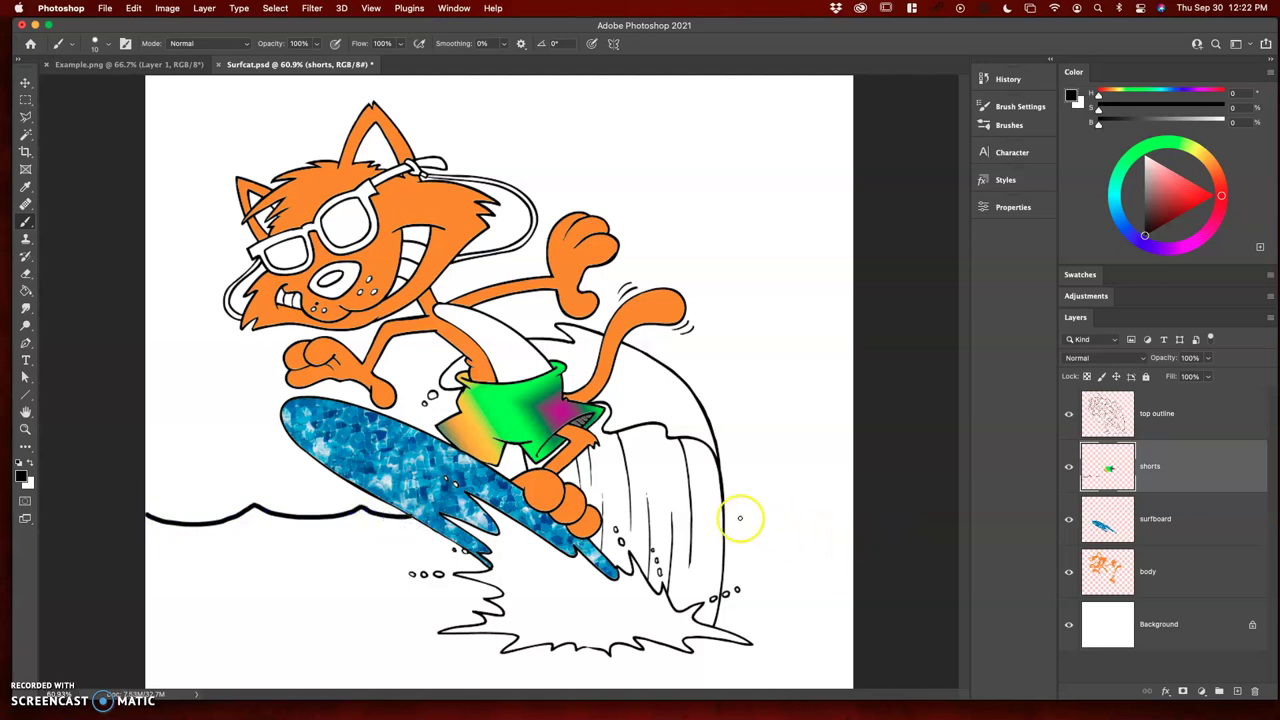
drag(725, 515, 768, 518)
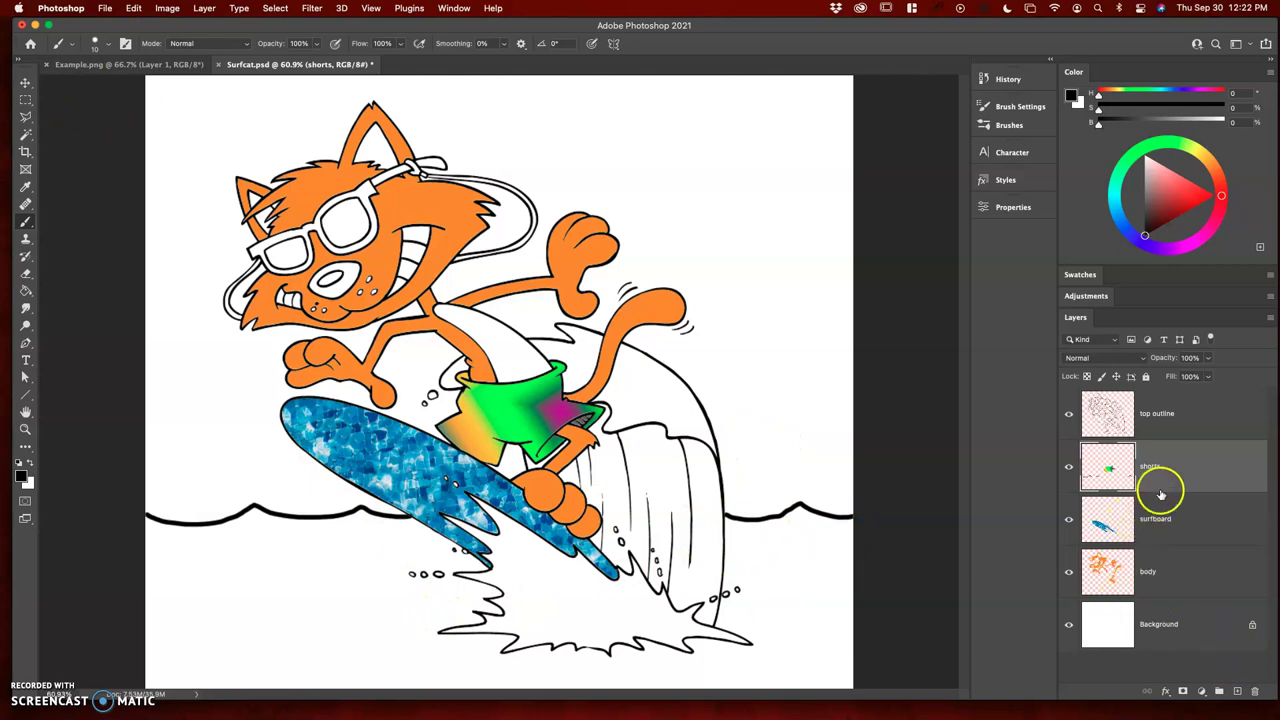
Step: Create a new layer above the shorts layer and name it "water"
drag(1174, 456, 1193, 530)
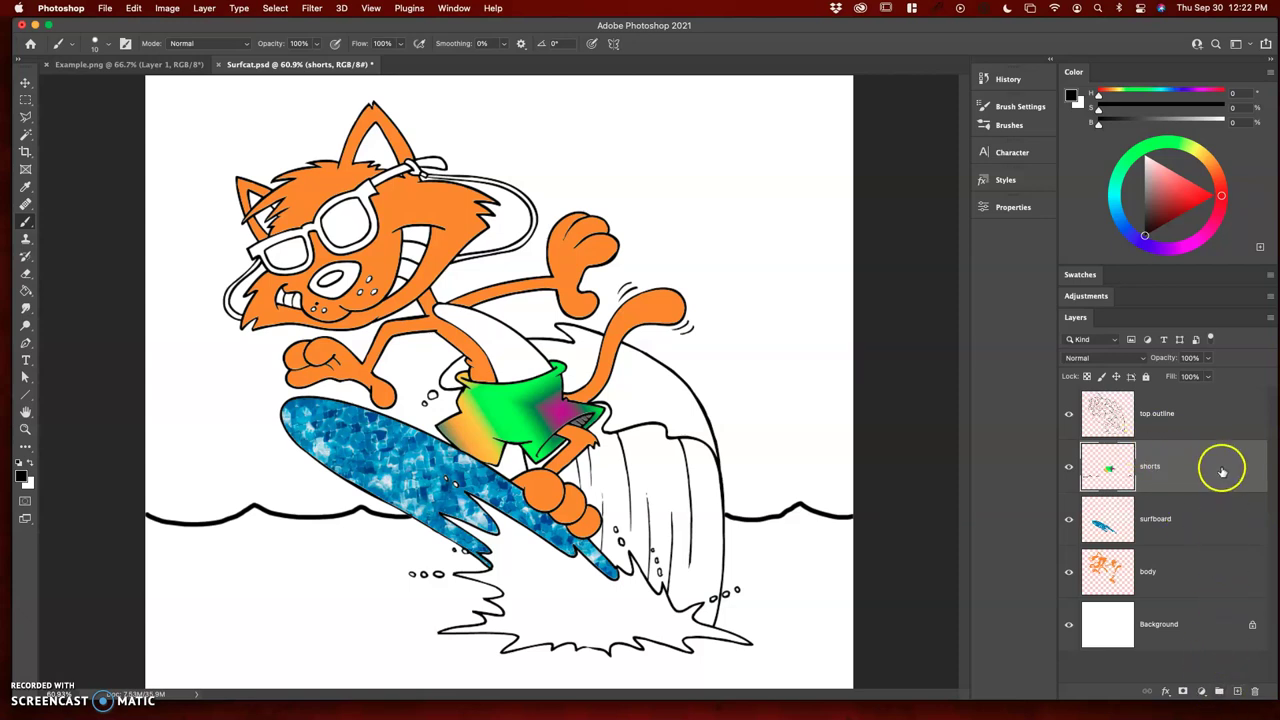
click(1238, 692)
double_click(1149, 467)
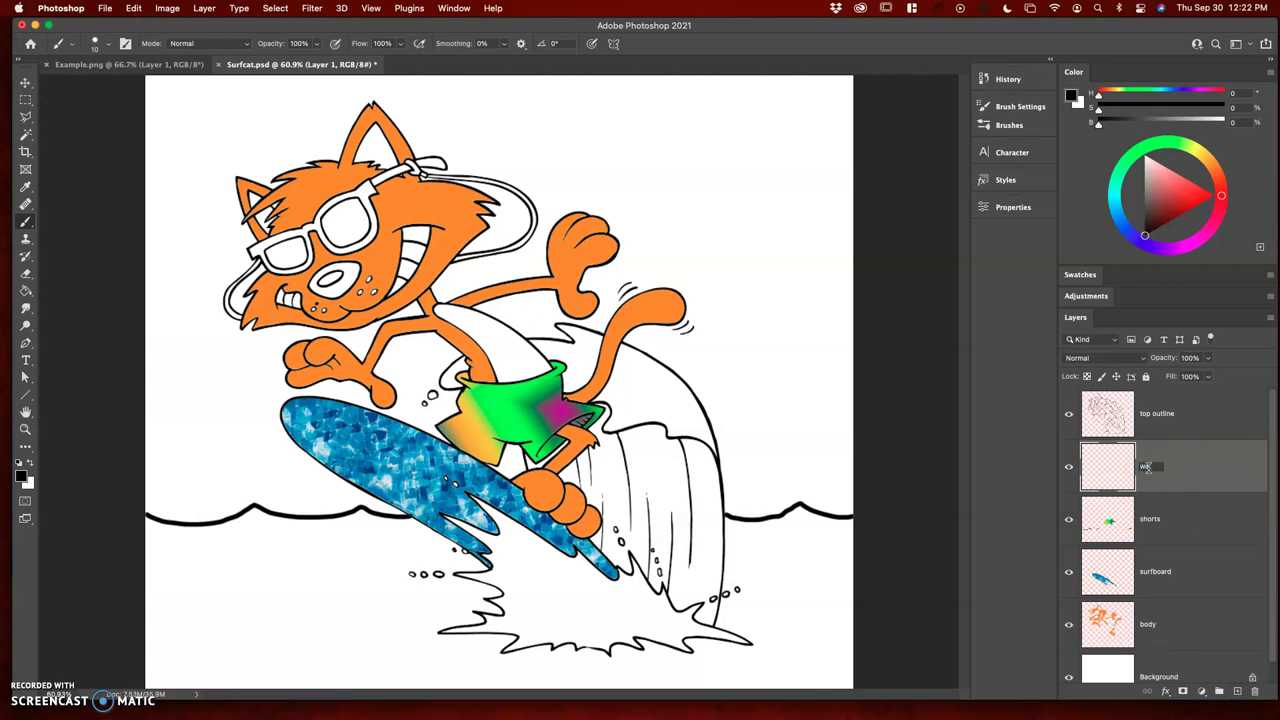
key(Return)
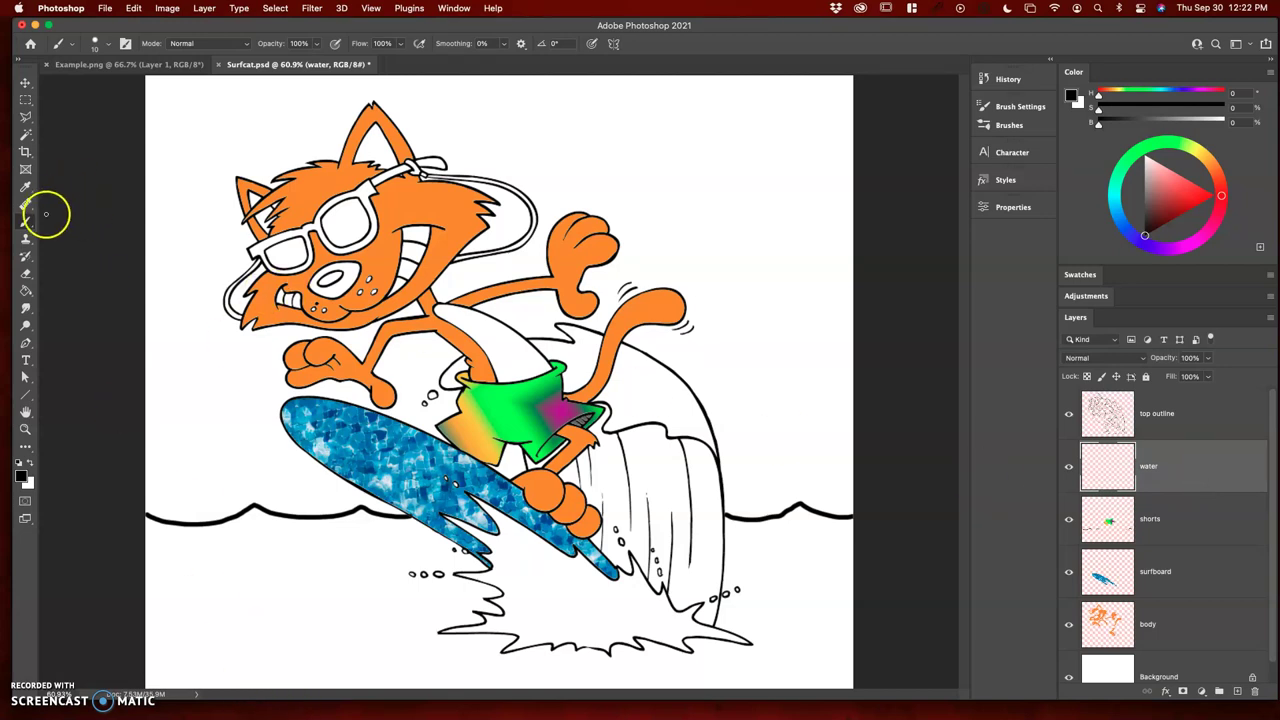
Step: Select the area below the waterline with the Magic Wand and choose a teal-to-blue gradient from the Blues group
click(28, 134)
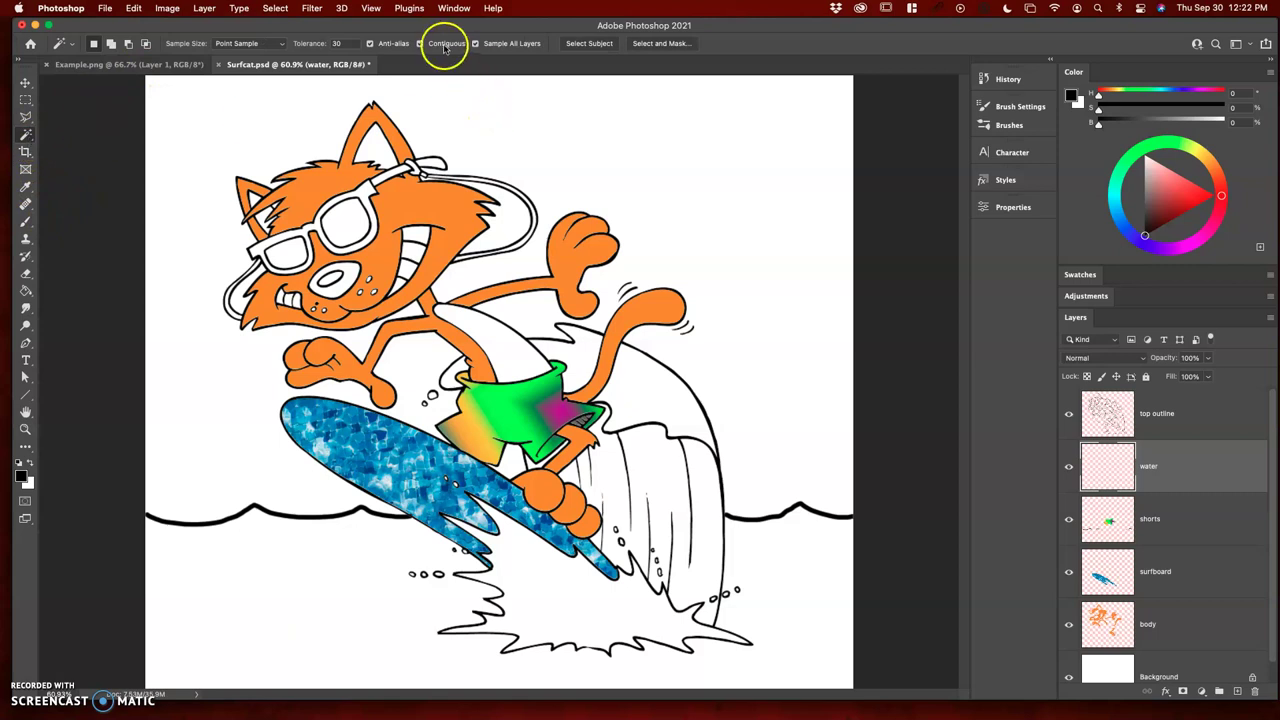
click(338, 626)
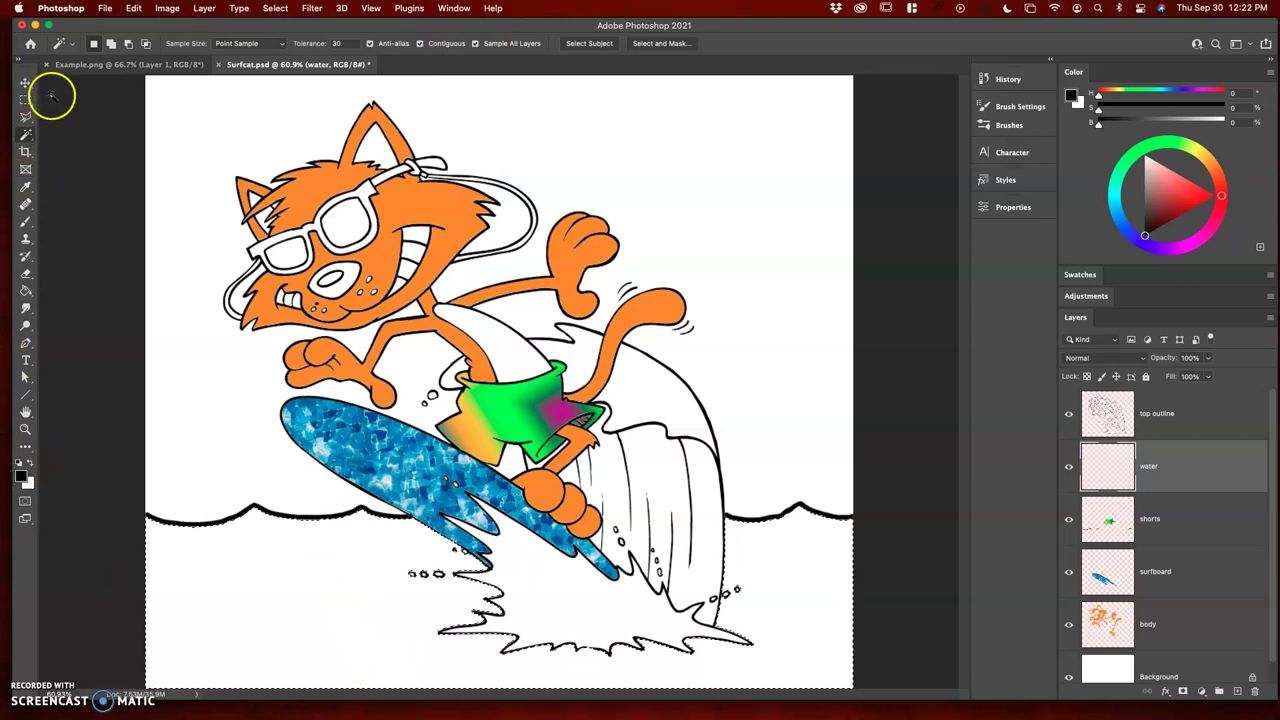
click(27, 290)
click(70, 286)
click(137, 43)
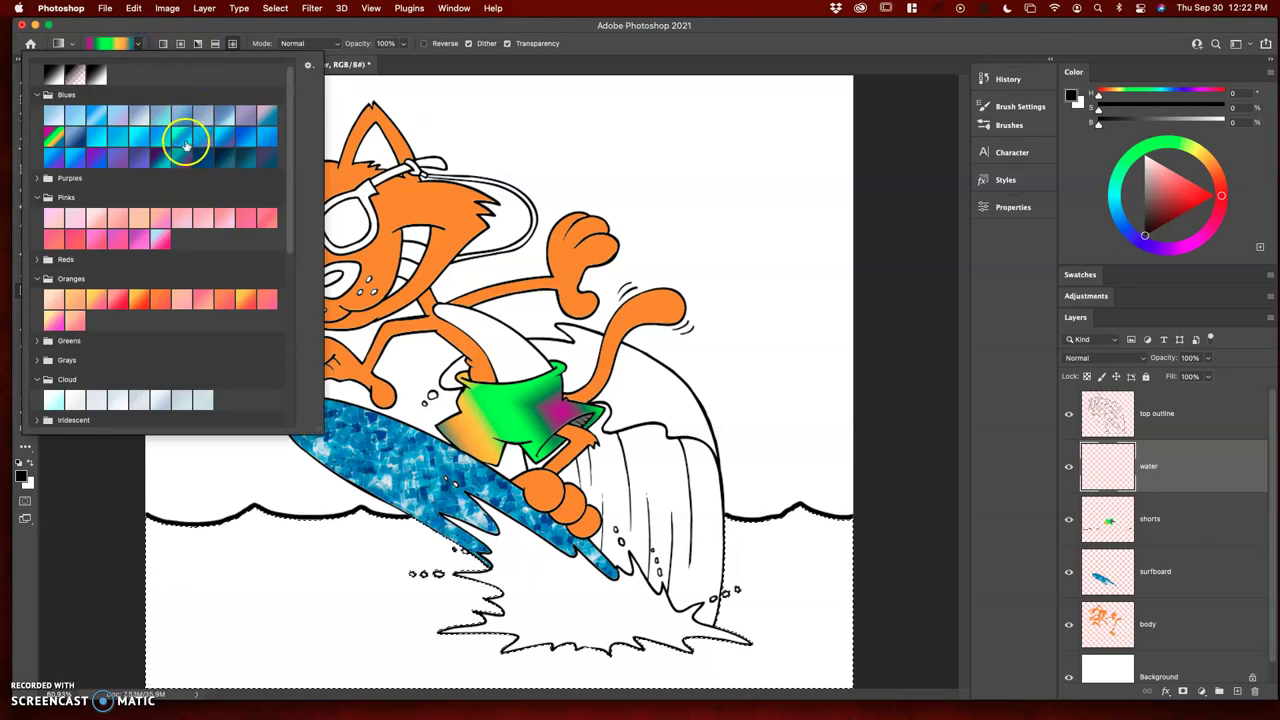
click(181, 137)
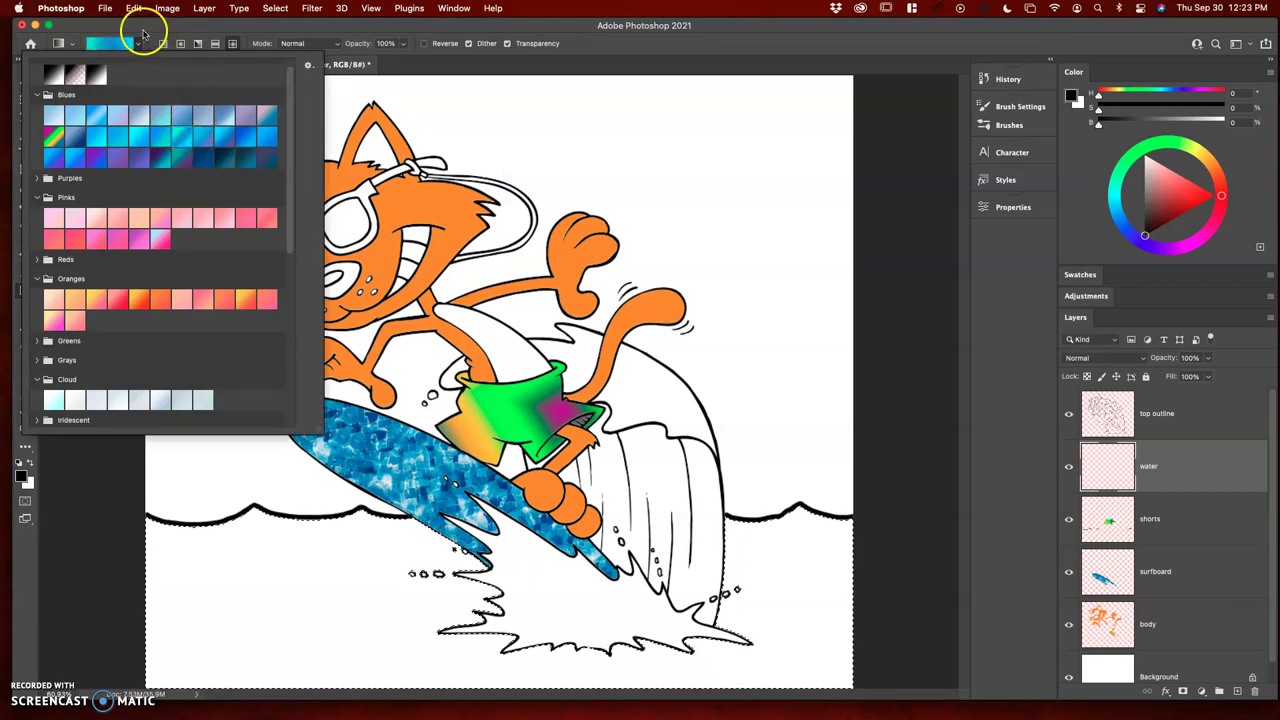
click(144, 33)
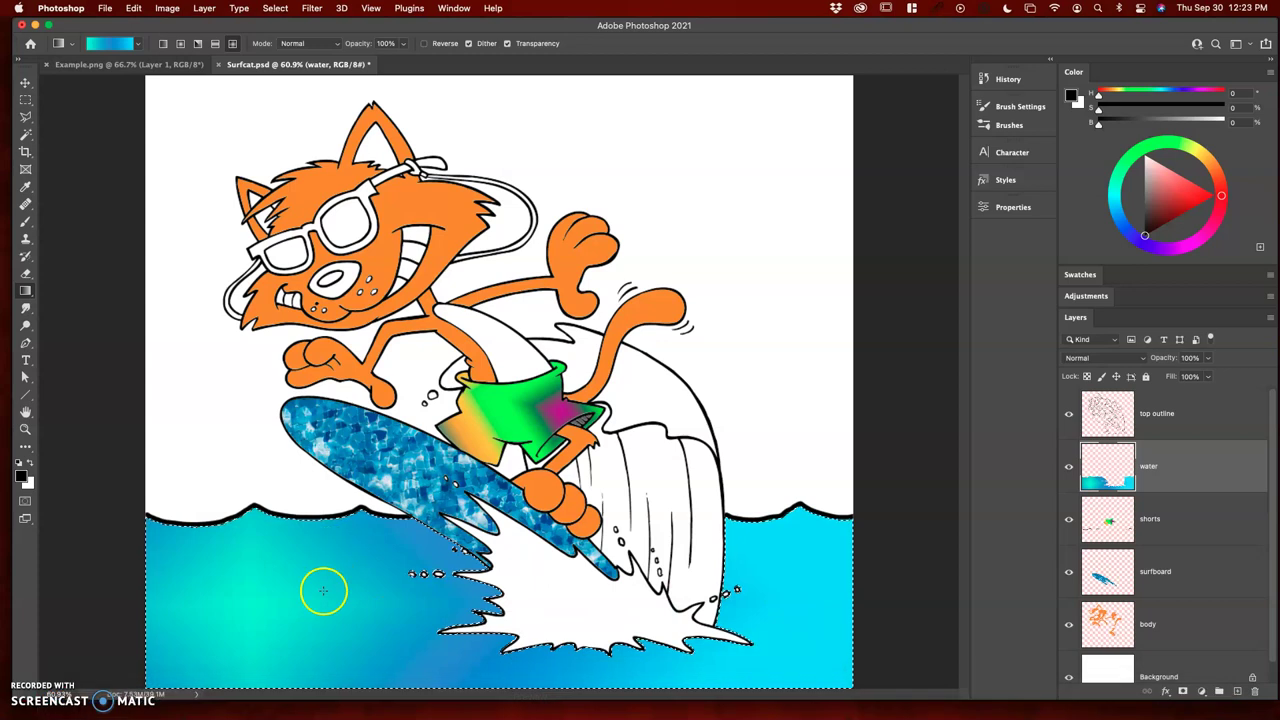
Step: Try Diamond and Linear versions of the gradient across the selected water area
drag(560, 366, 709, 366)
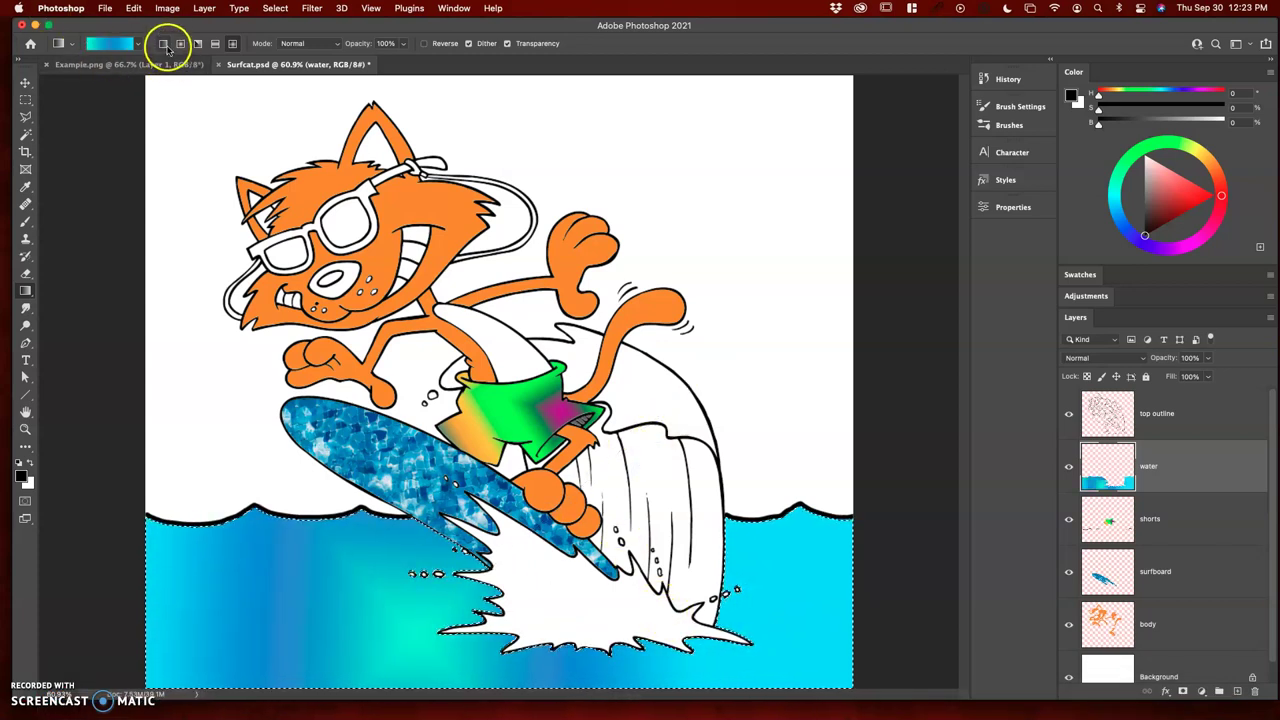
click(390, 609)
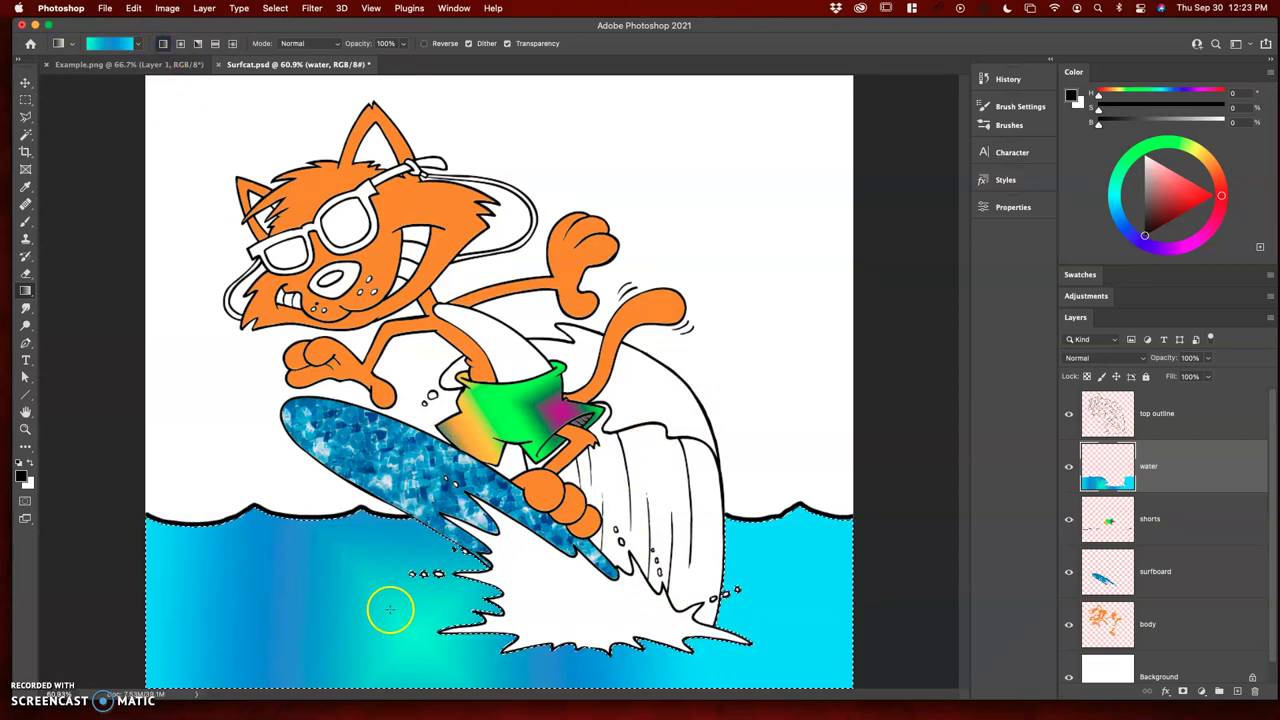
drag(325, 618, 602, 586)
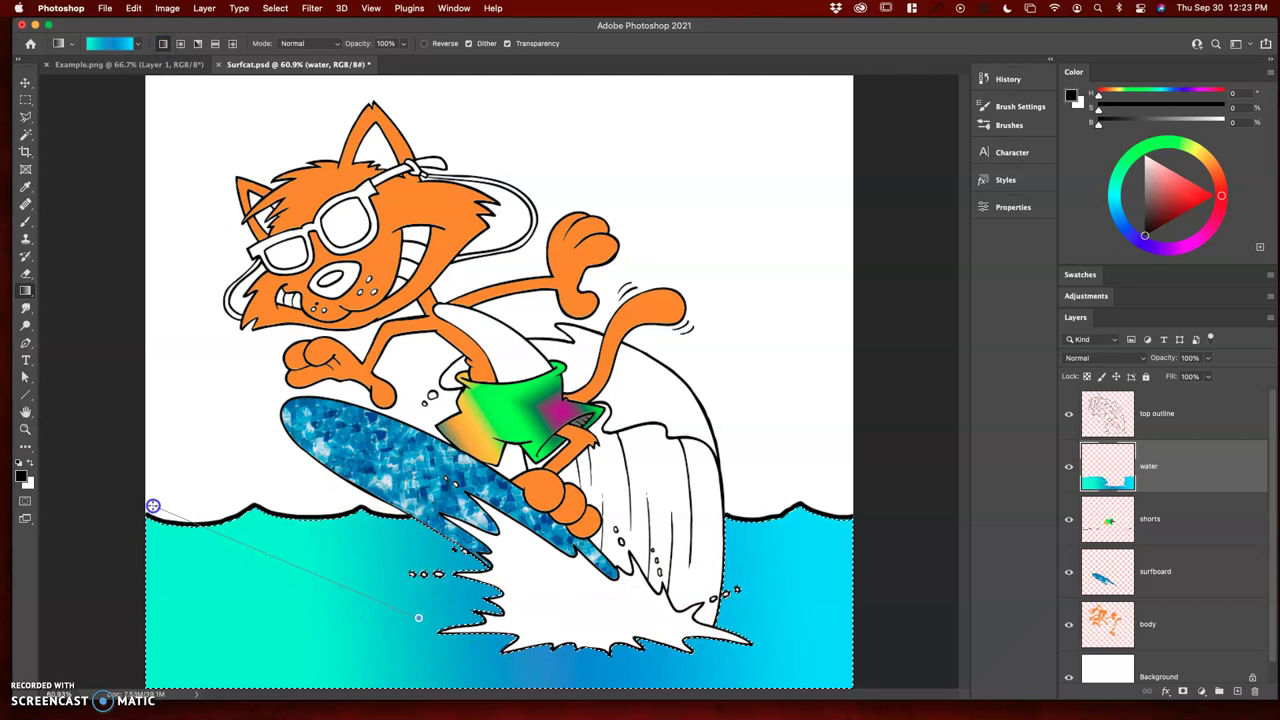
drag(153, 506, 153, 505)
drag(407, 624, 511, 461)
click(301, 124)
Step: Fill the water with a Radial teal-to-blue gradient centred beside the splash below the surfboard, and deselect the area
click(181, 44)
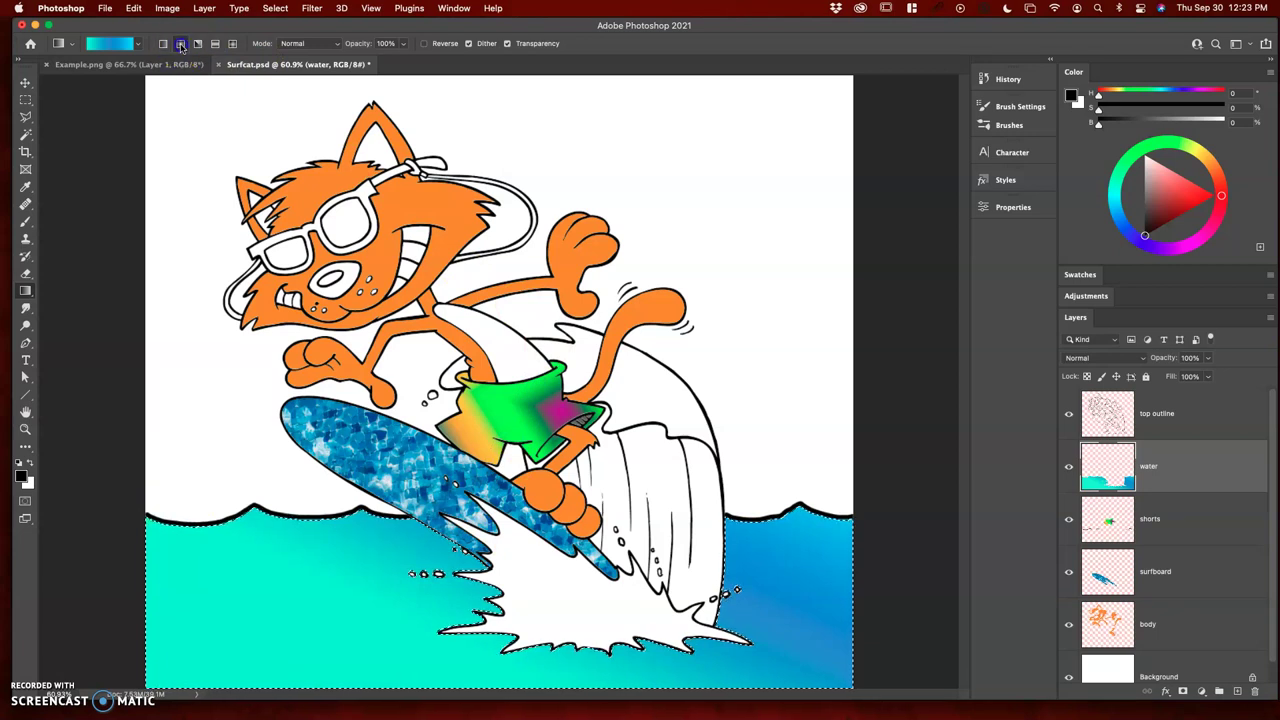
click(179, 45)
click(311, 362)
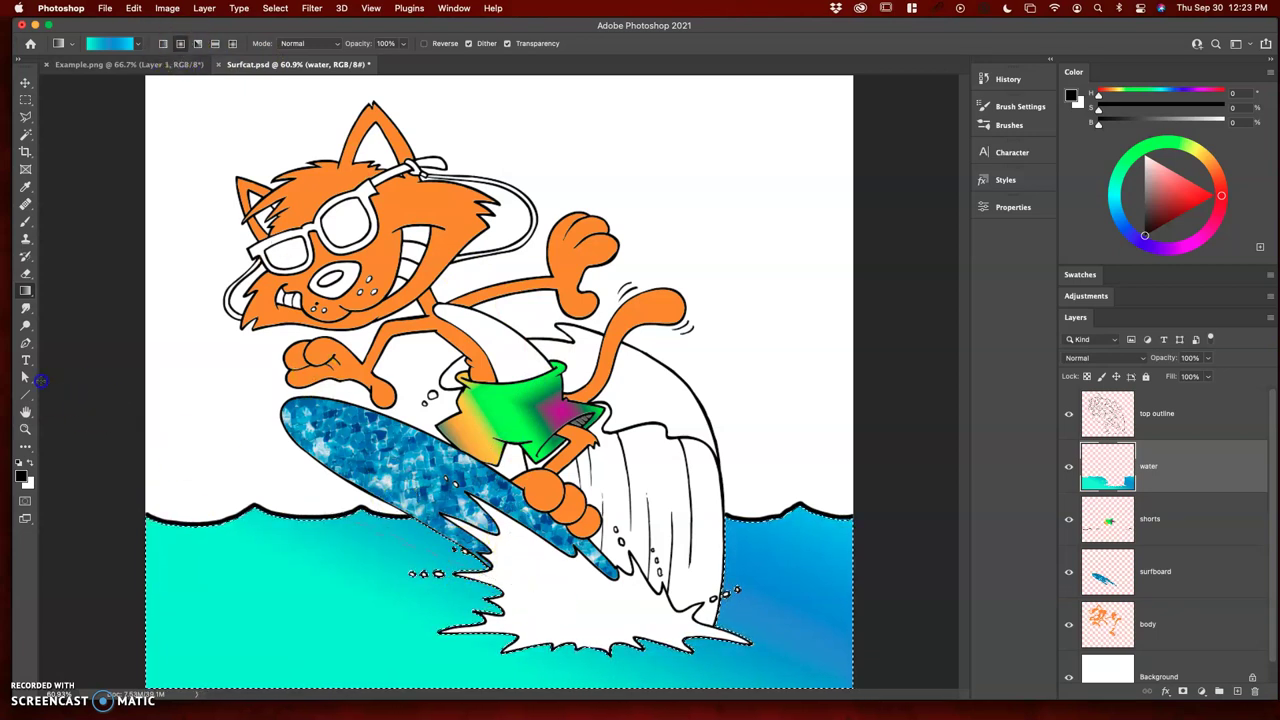
drag(40, 381, 38, 380)
drag(296, 565, 92, 494)
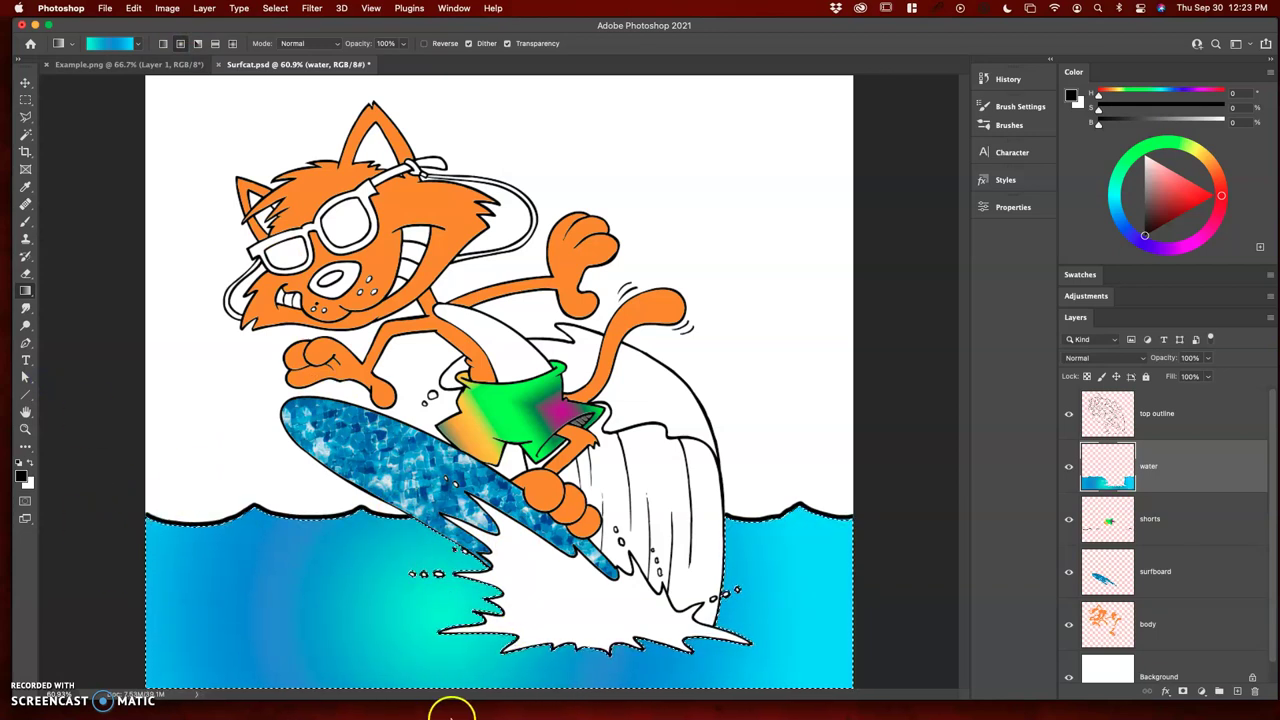
key(super+d)
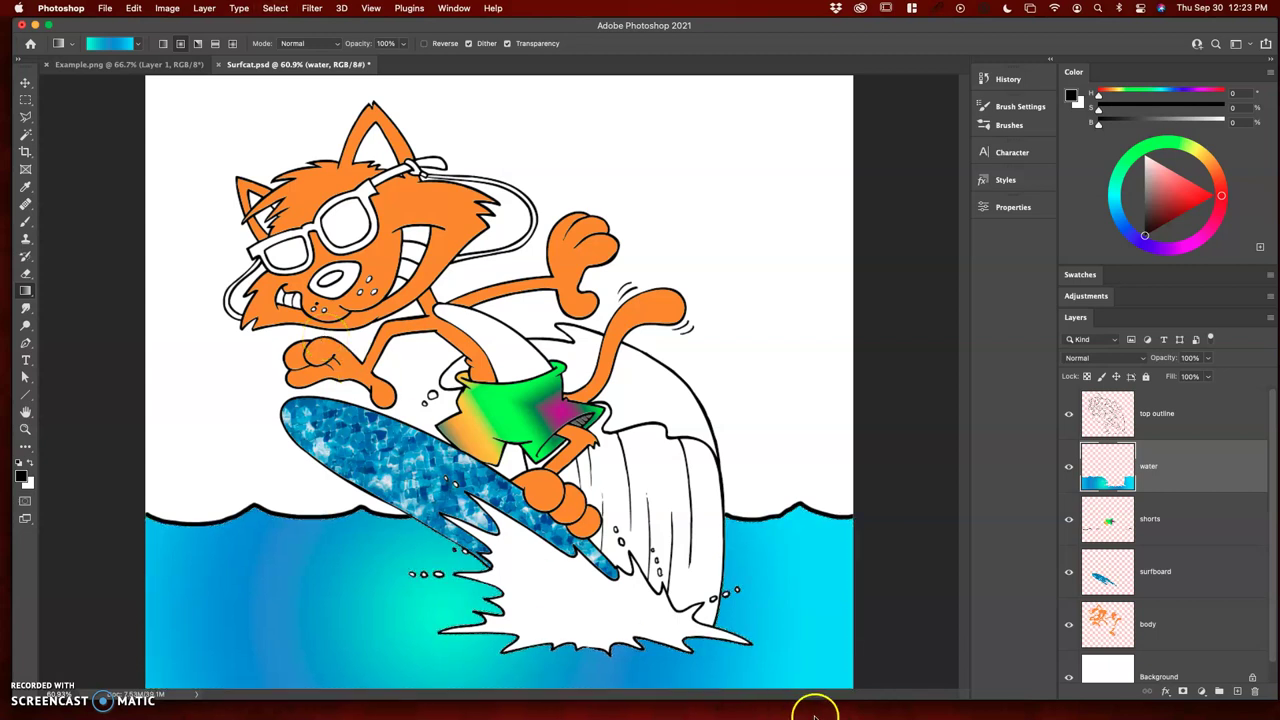